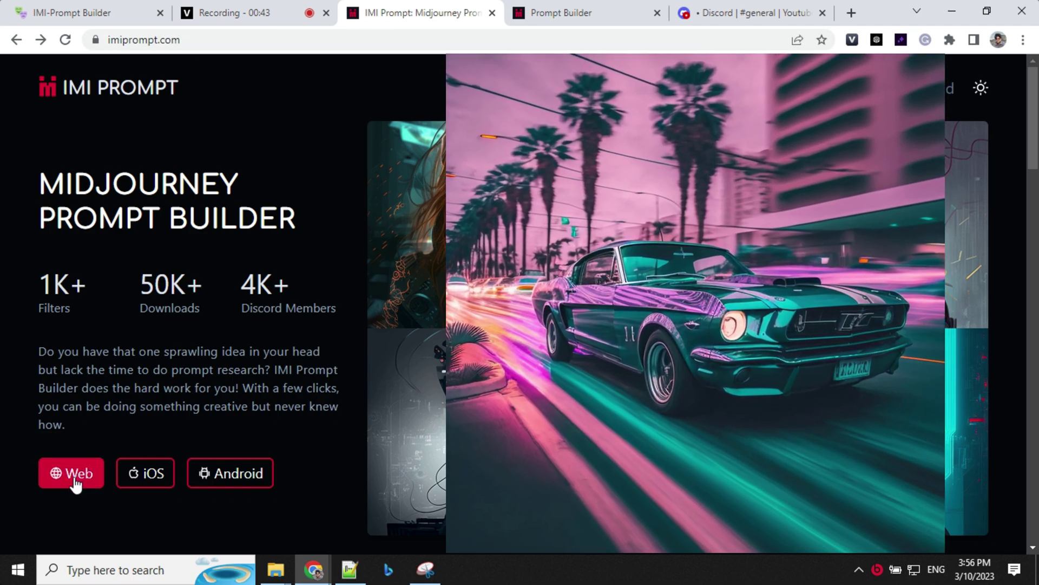
# Open the Prompt Builder and add three more empty text fields below the first prompt line.
pyautogui.click(566, 9)
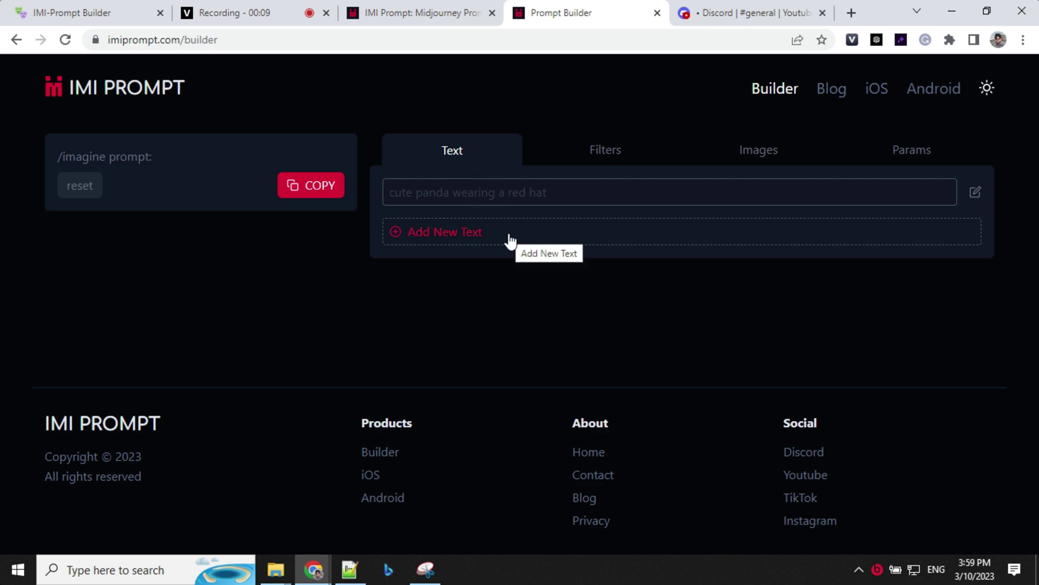
pyautogui.click(466, 234)
pyautogui.click(466, 272)
pyautogui.click(466, 307)
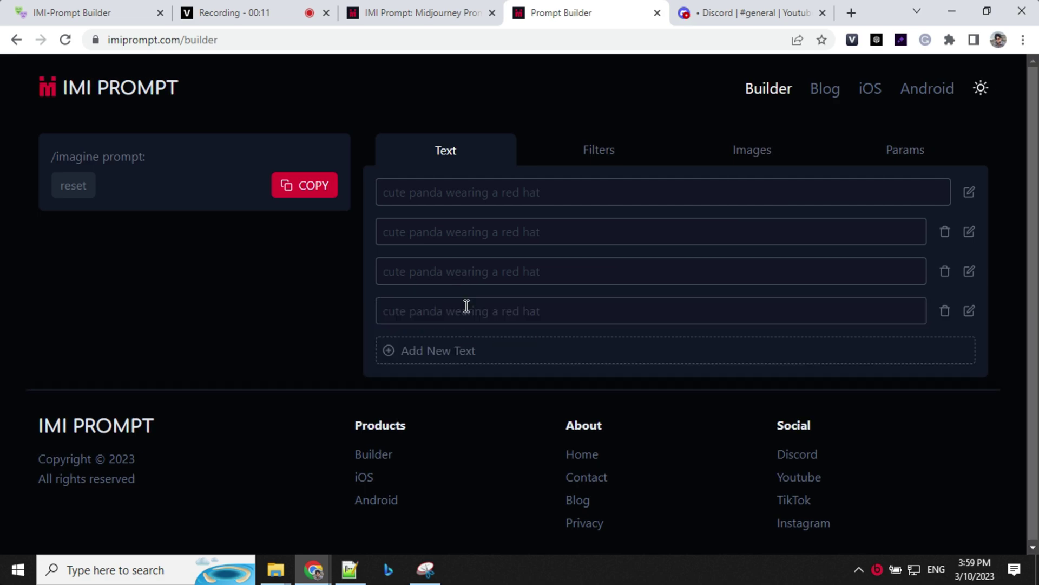
# Open Filters and browse the Techniques, Textures, Colors, Artists, Camera and Lighting galleries.
pyautogui.click(589, 159)
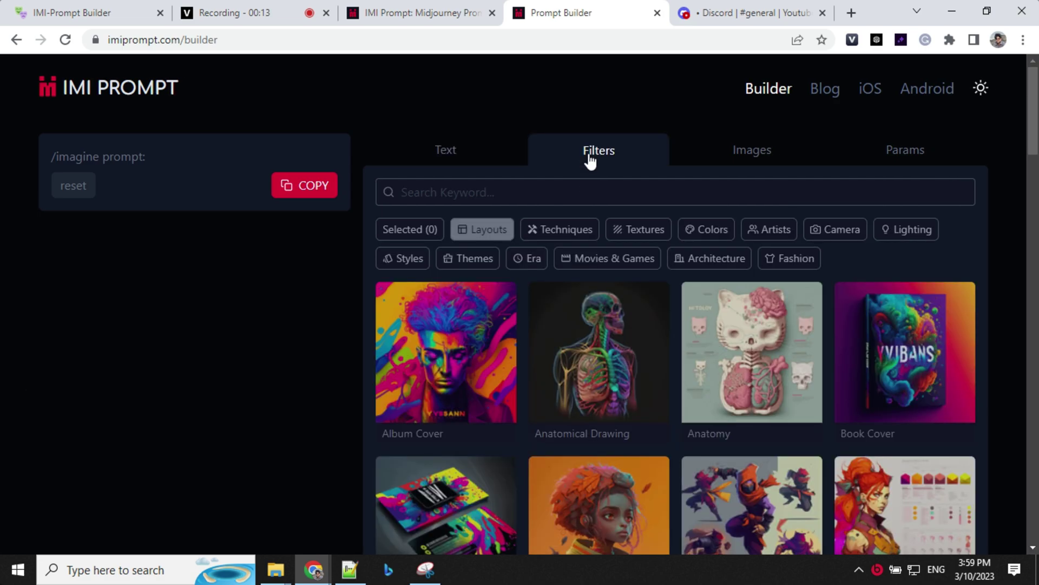
pyautogui.click(534, 237)
pyautogui.click(643, 236)
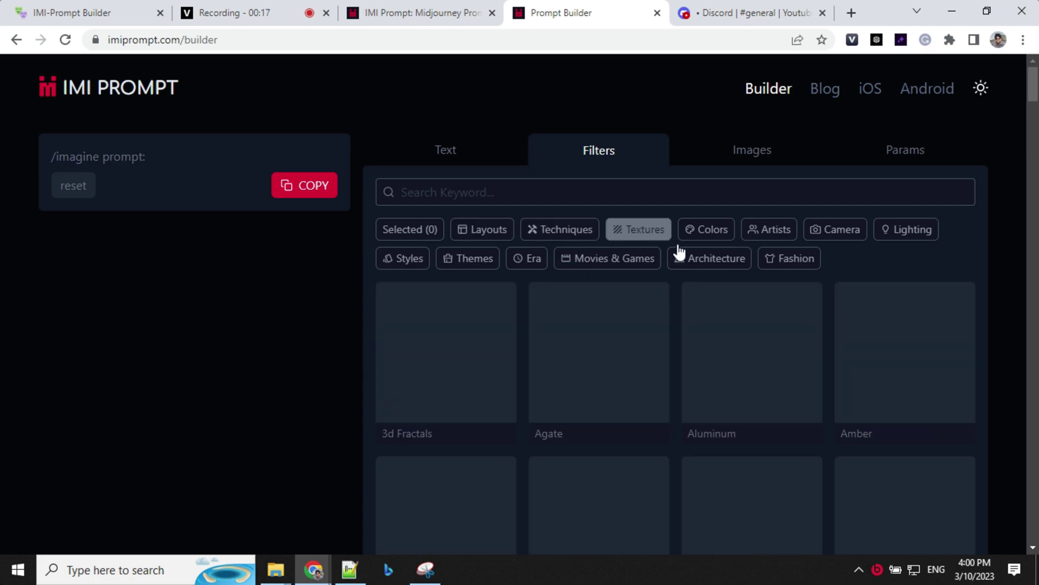
pyautogui.click(731, 236)
pyautogui.click(764, 238)
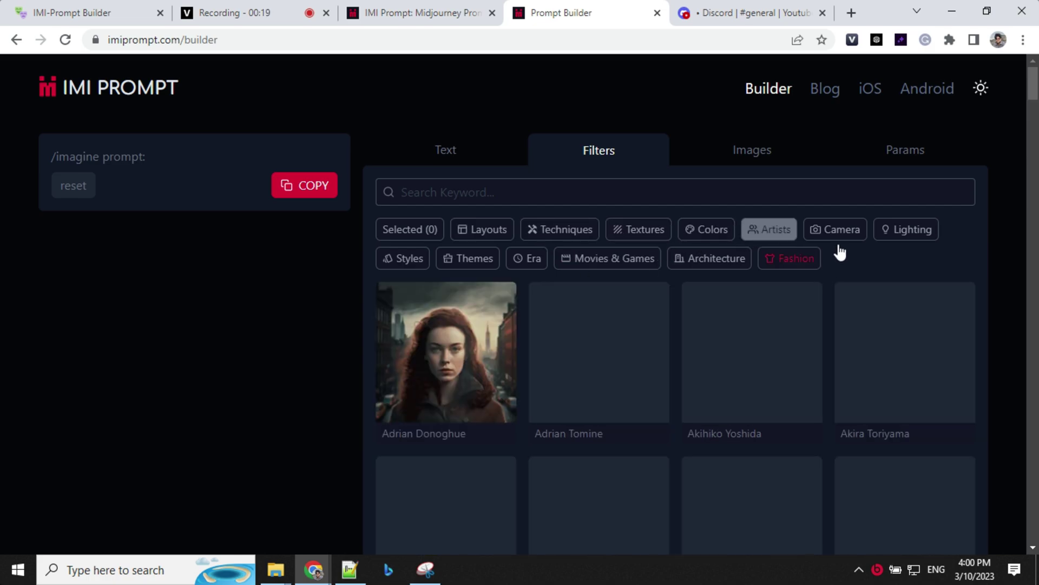
pyautogui.click(839, 232)
pyautogui.click(898, 231)
pyautogui.scroll(-3, 499, 317)
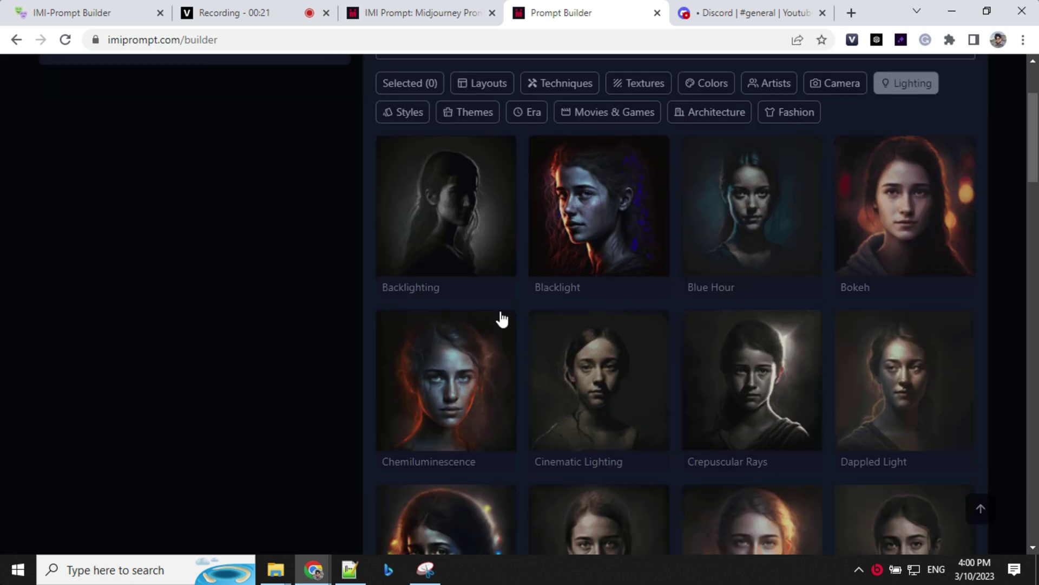
# Browse the Styles, Themes, Movies & Games, Architecture and Fashion filter galleries.
pyautogui.click(415, 117)
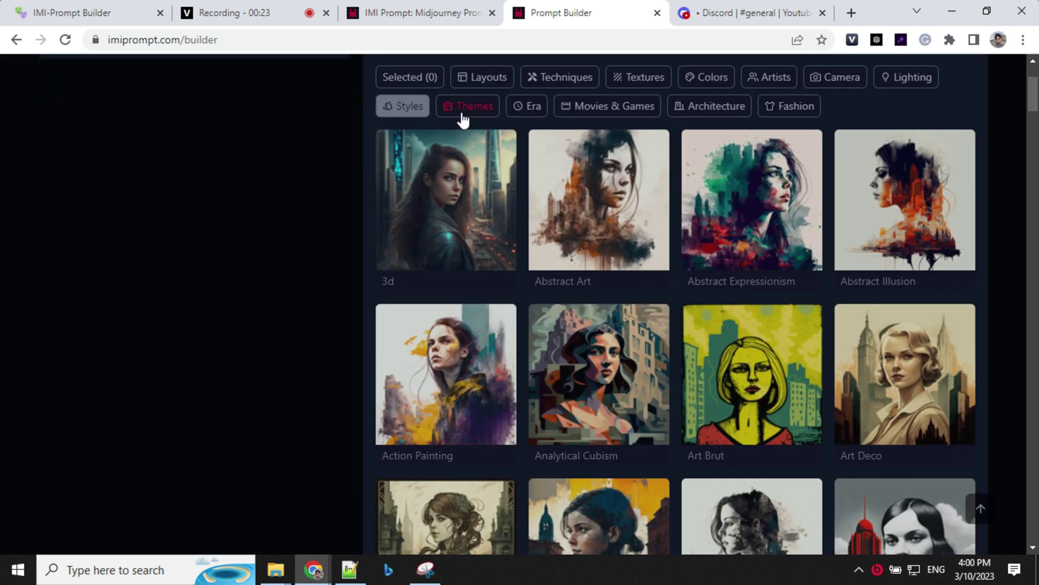
pyautogui.click(463, 111)
pyautogui.click(606, 107)
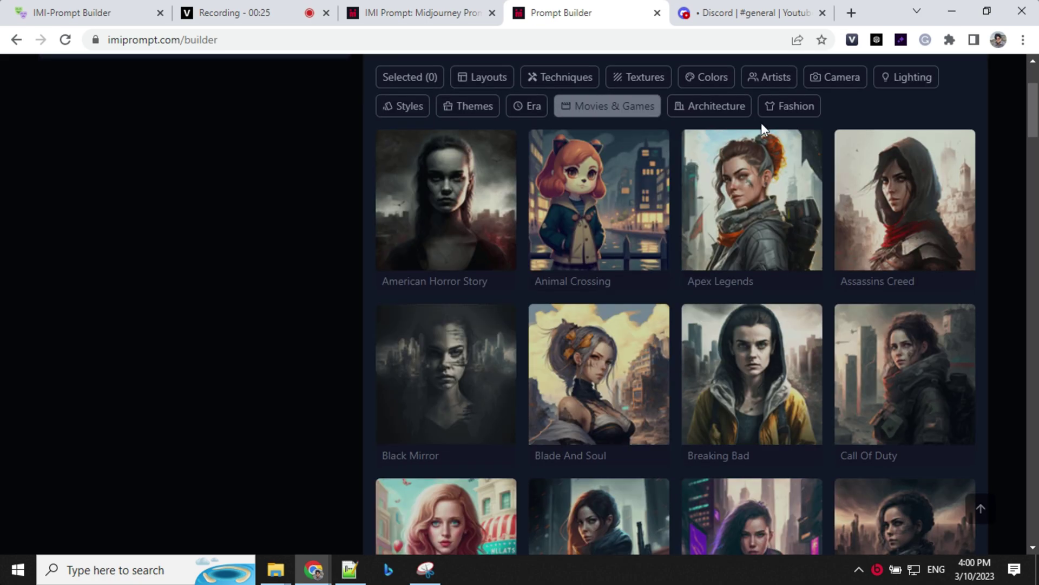
pyautogui.click(720, 107)
pyautogui.click(796, 107)
pyautogui.scroll(3, 620, 271)
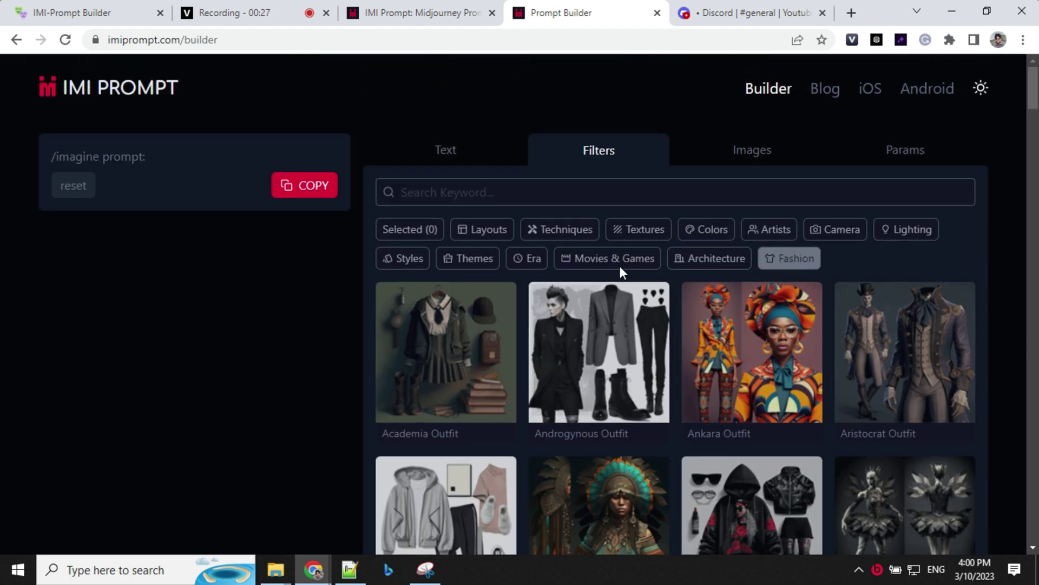
pyautogui.scroll(-3, 689, 320)
pyautogui.scroll(3, 707, 348)
# Revisit the Techniques gallery, then finish on the Artists collection.
pyautogui.click(567, 233)
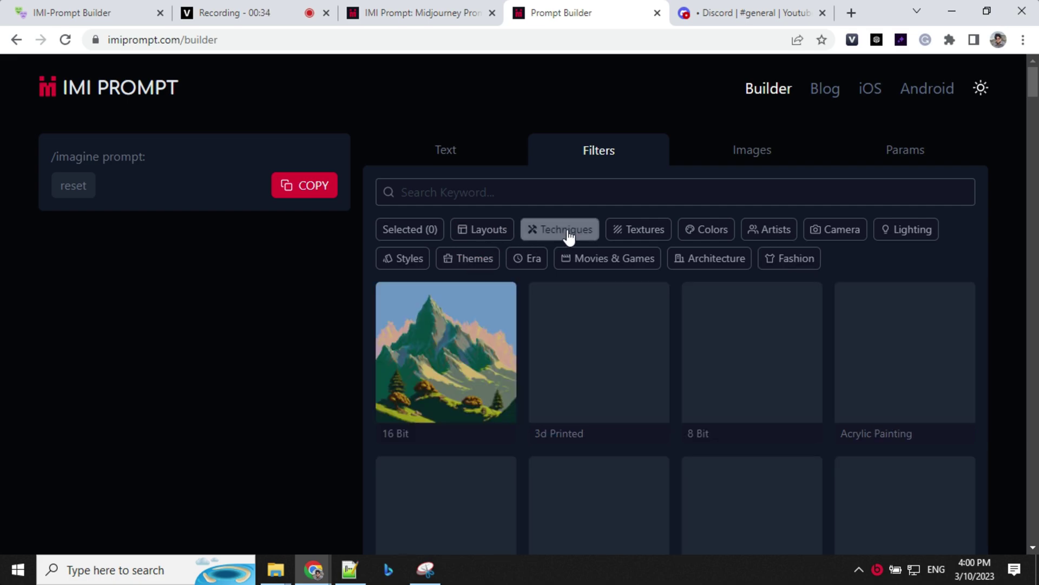
pyautogui.scroll(-2, 510, 348)
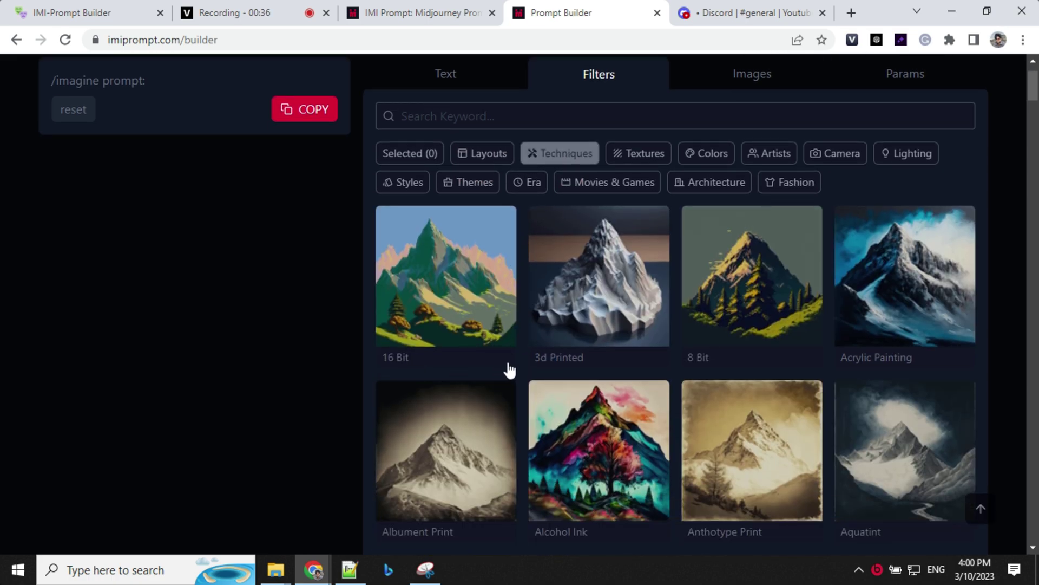
pyautogui.scroll(-4, 628, 364)
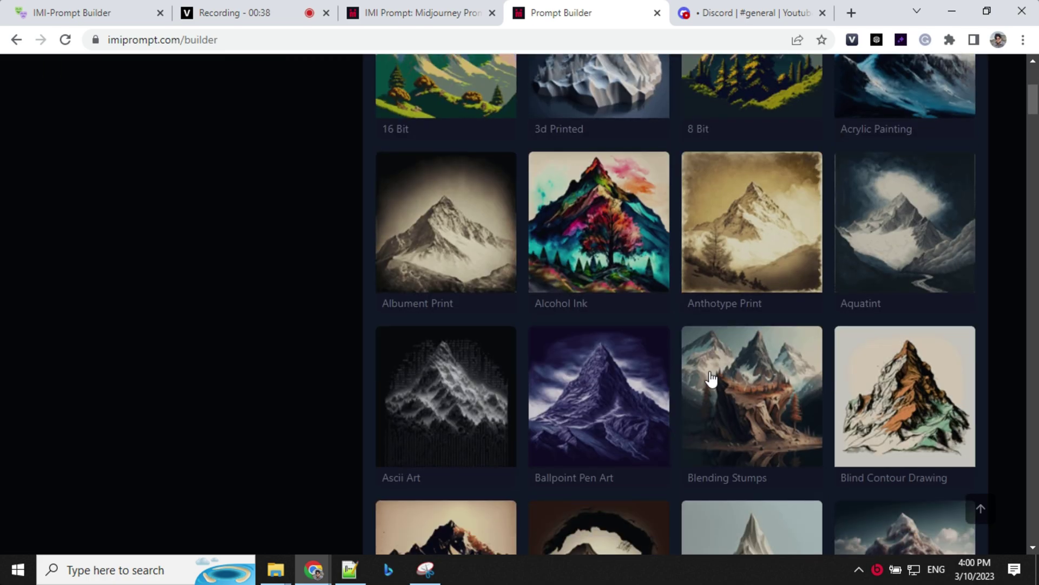
pyautogui.scroll(4, 624, 306)
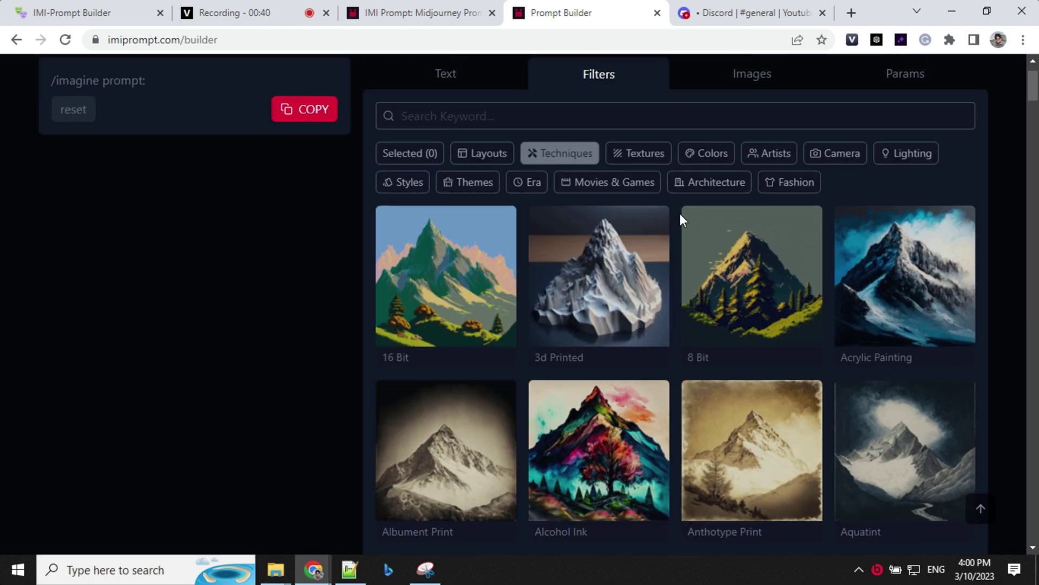
pyautogui.click(777, 155)
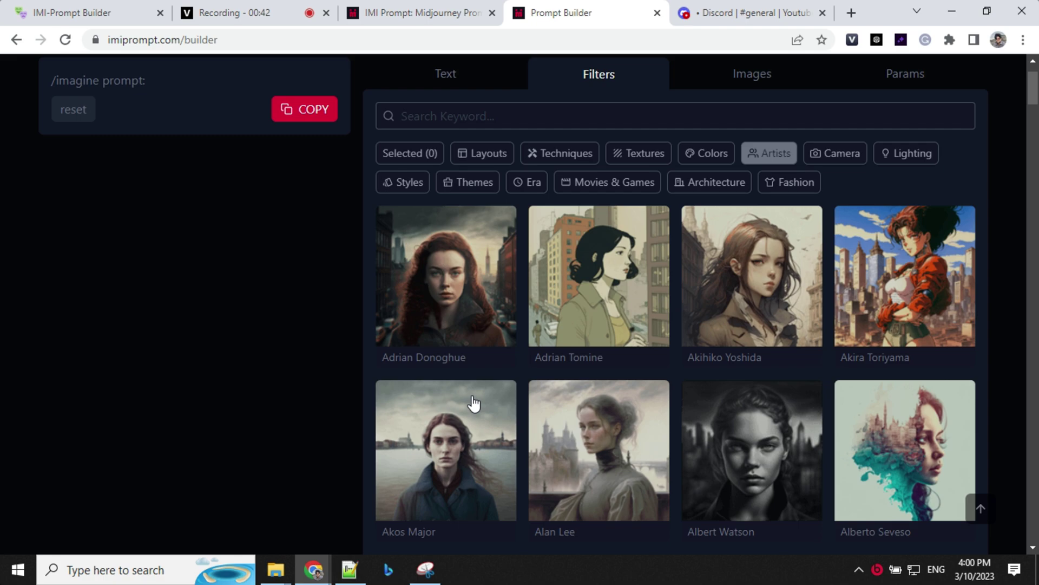
pyautogui.scroll(-5, 585, 402)
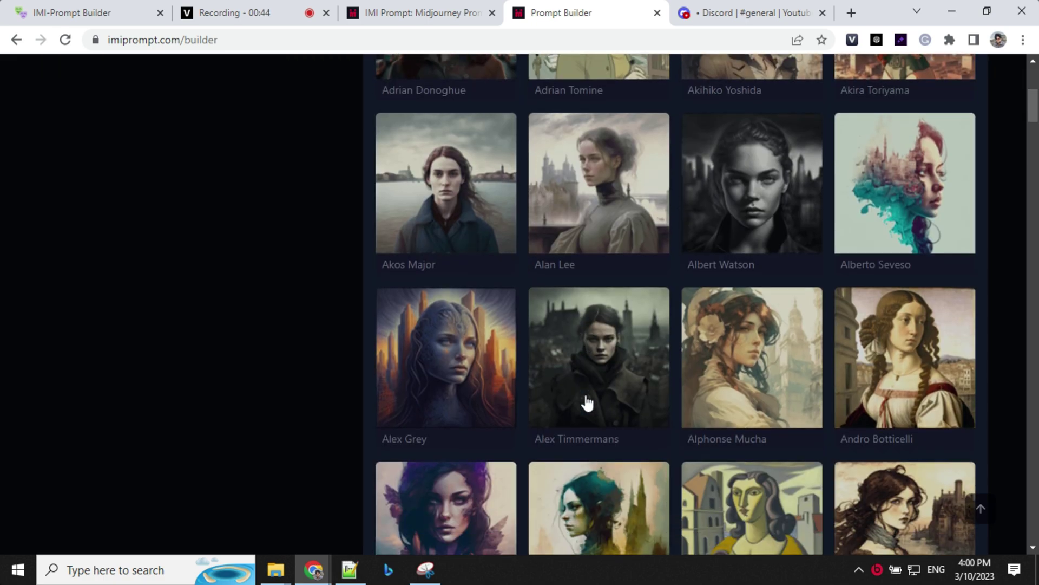
pyautogui.scroll(5, 590, 399)
pyautogui.scroll(2, 636, 390)
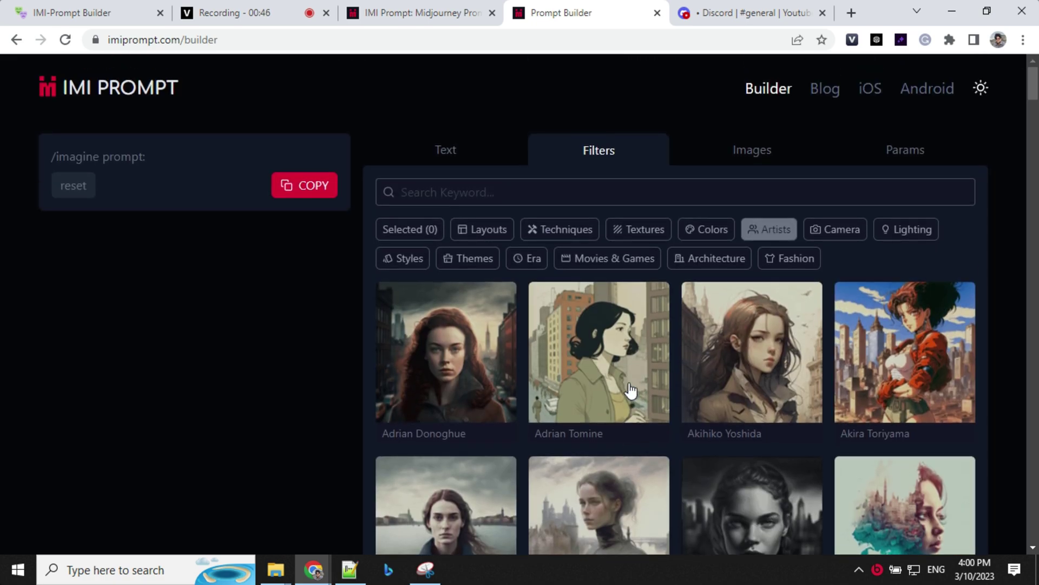
# Check the Images tab's image URL field, then view the Params list and Version options.
pyautogui.click(762, 154)
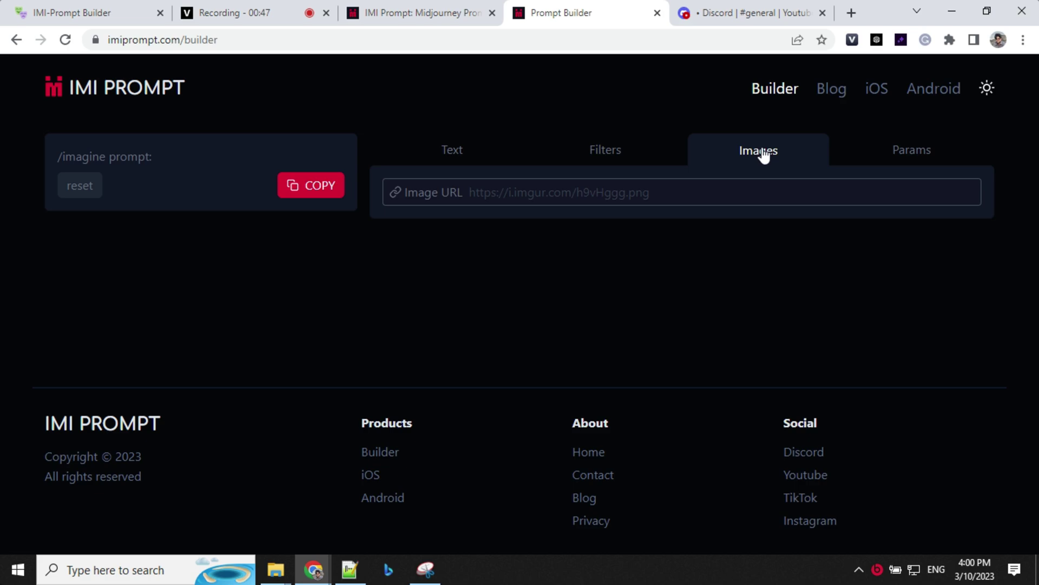
pyautogui.click(469, 195)
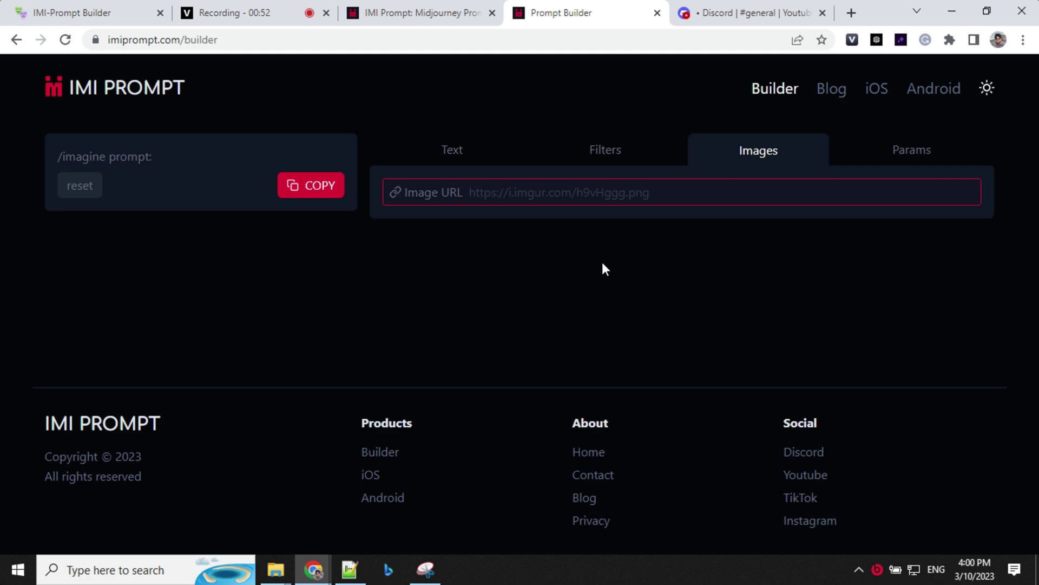
pyautogui.click(915, 158)
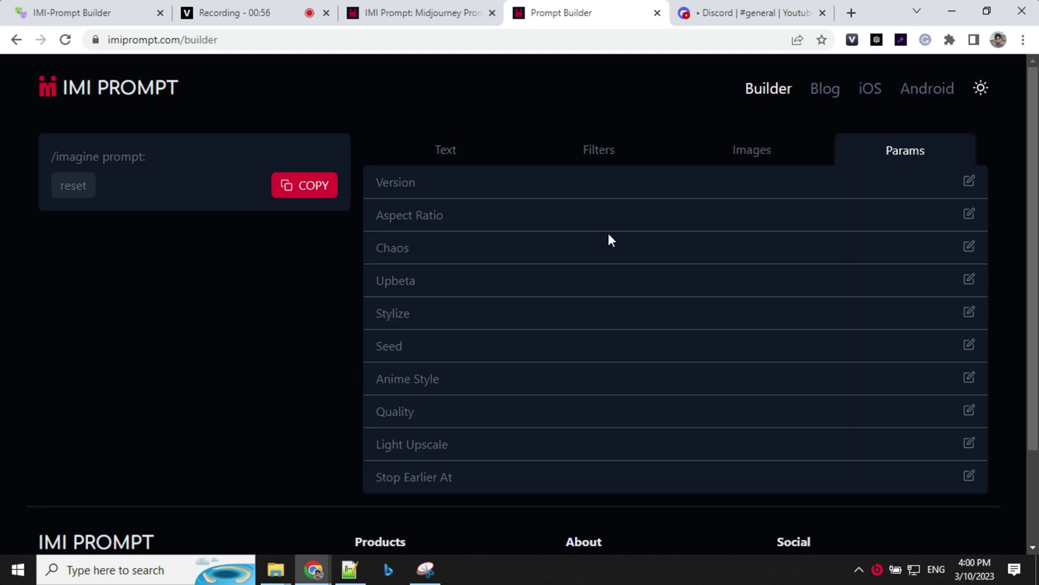
pyautogui.click(969, 183)
# Inspect the Seed and Stylize value entries, then dismiss them.
pyautogui.click(969, 346)
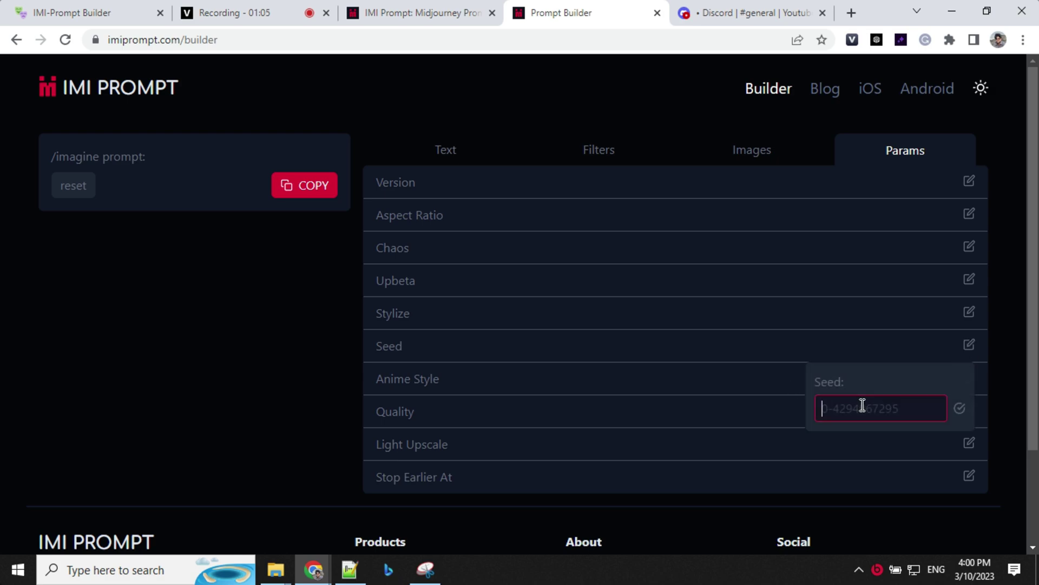
pyautogui.click(969, 315)
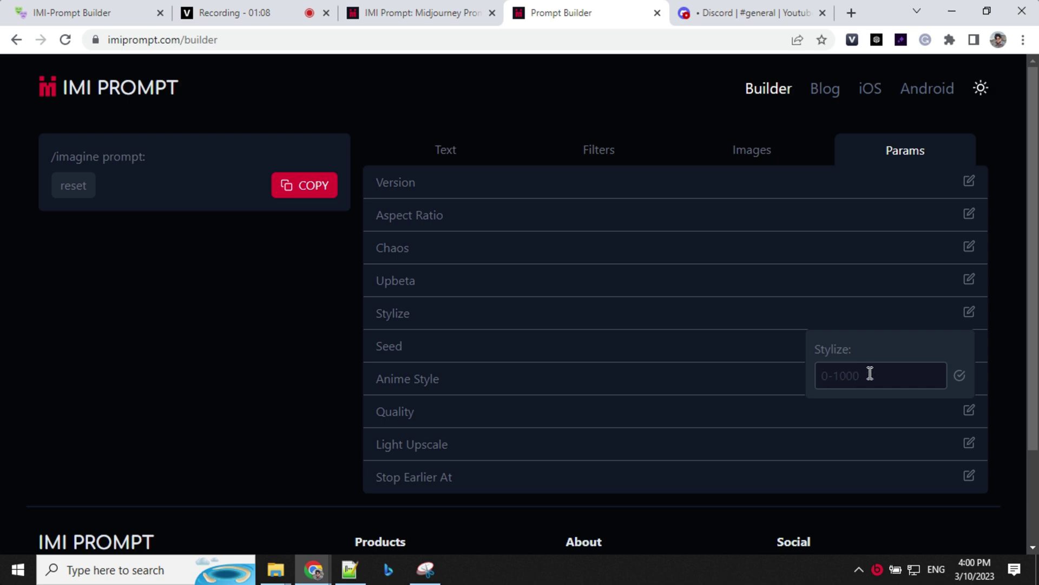
pyautogui.click(103, 418)
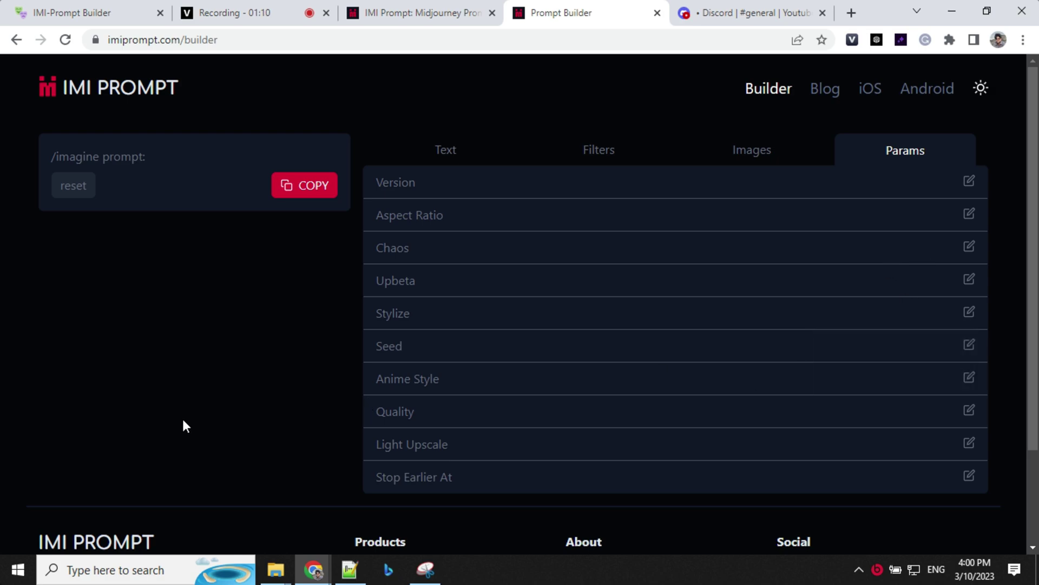
pyautogui.scroll(-1, 621, 391)
pyautogui.scroll(1, 620, 389)
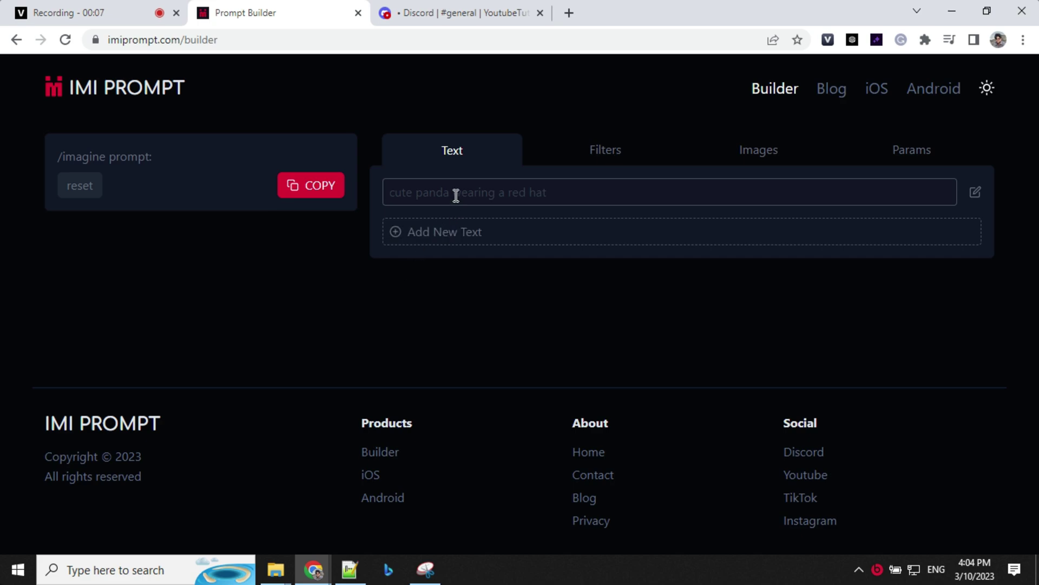
# Paste the woman portrait description and add the Blacklight lighting filter.
pyautogui.write('portrait of a woman with long black hair wearing a white shirt')
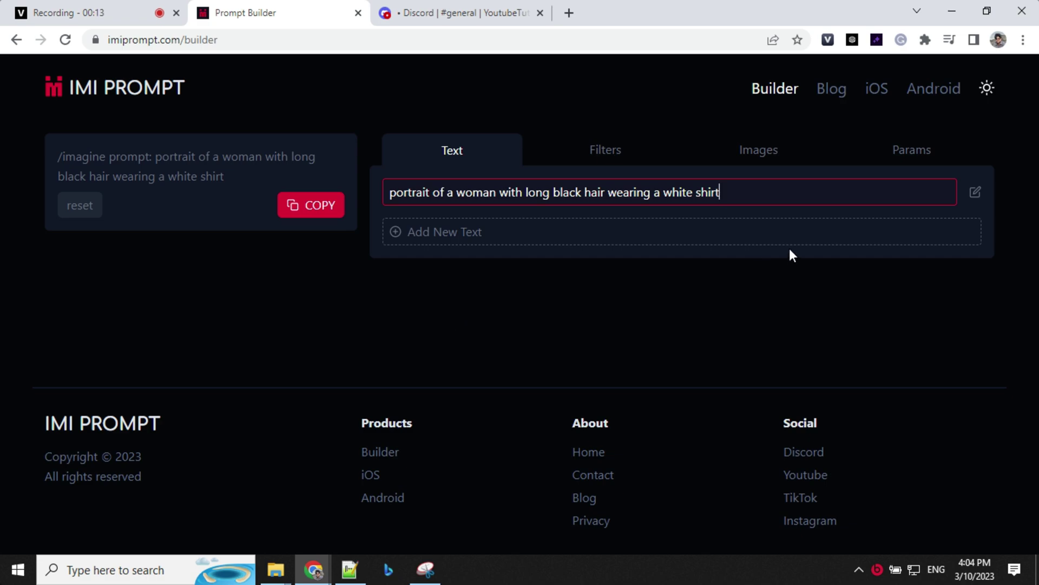
pyautogui.click(623, 157)
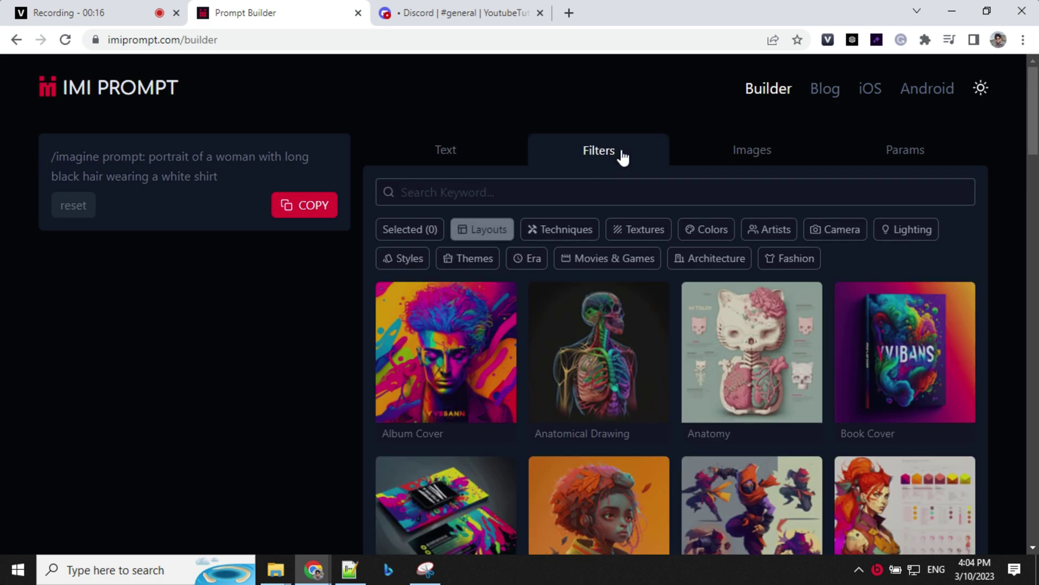
pyautogui.click(908, 231)
pyautogui.click(599, 379)
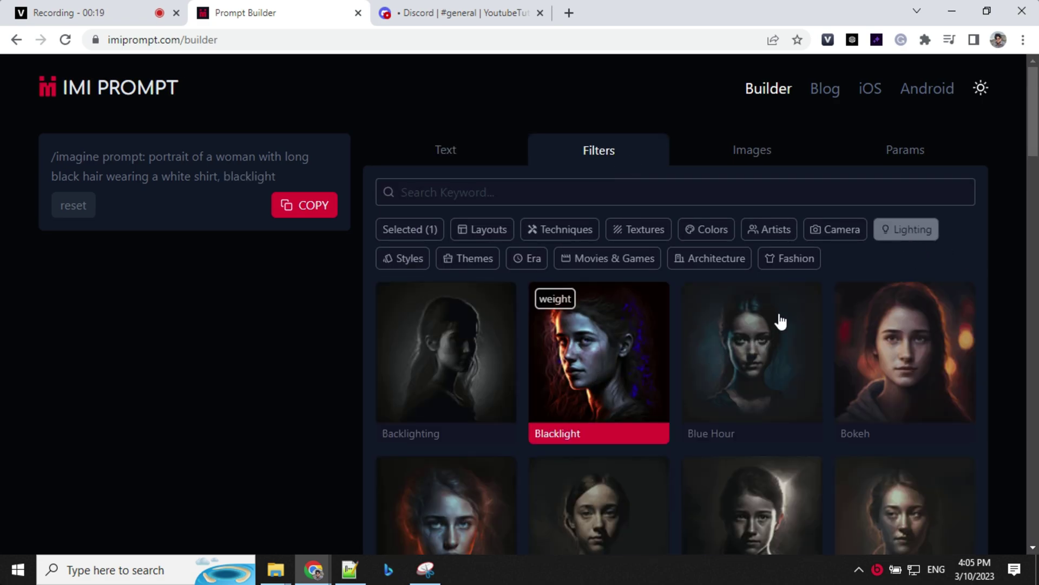
# Add the 8k and Full Focus camera filters to the portrait prompt.
pyautogui.click(833, 236)
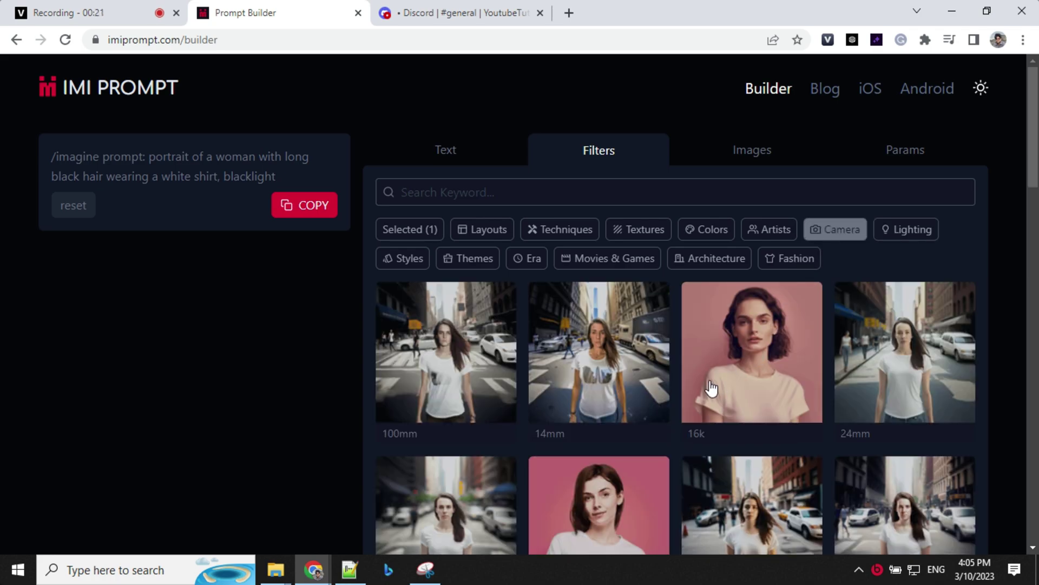
pyautogui.scroll(-4, 593, 417)
pyautogui.scroll(-4, 593, 415)
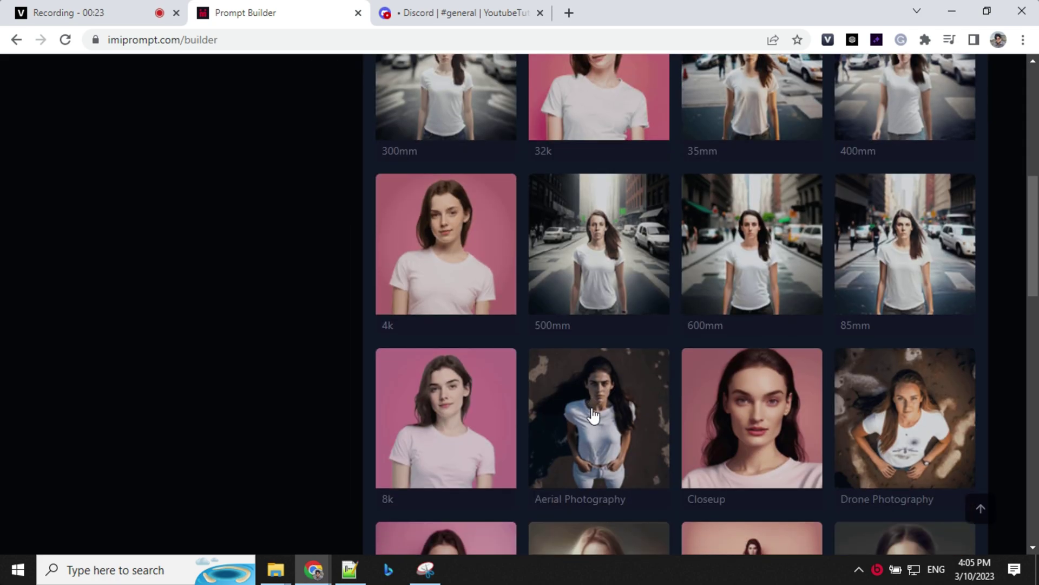
pyautogui.click(459, 401)
pyautogui.scroll(-5, 459, 401)
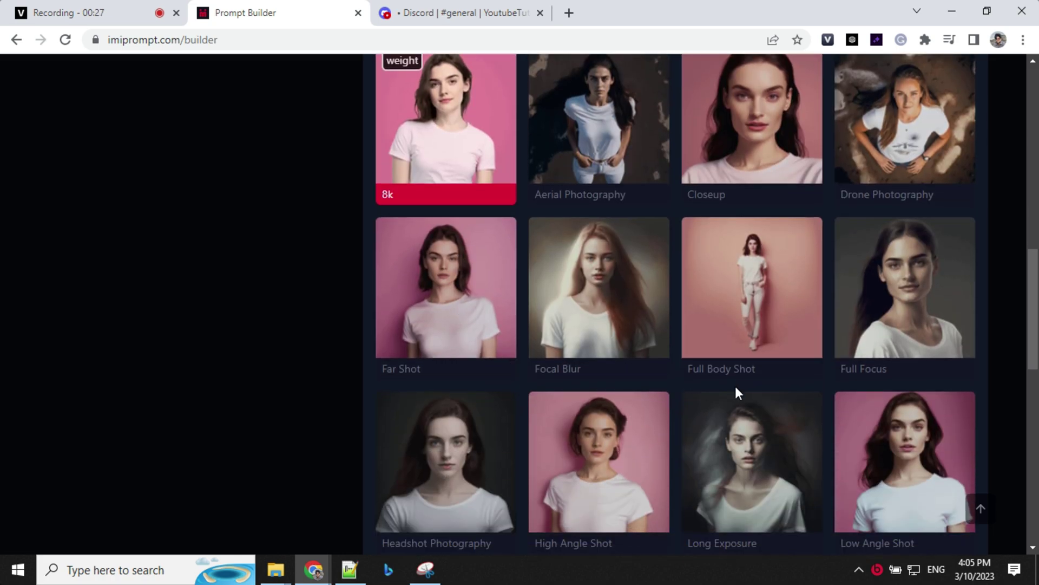
pyautogui.click(882, 309)
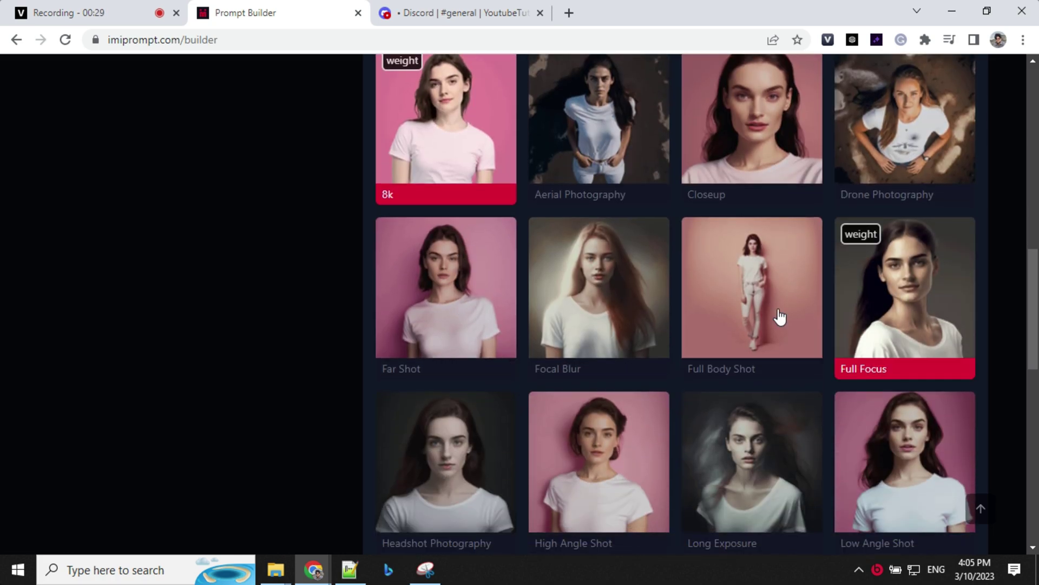
pyautogui.scroll(7, 371, 310)
pyautogui.scroll(7, 373, 311)
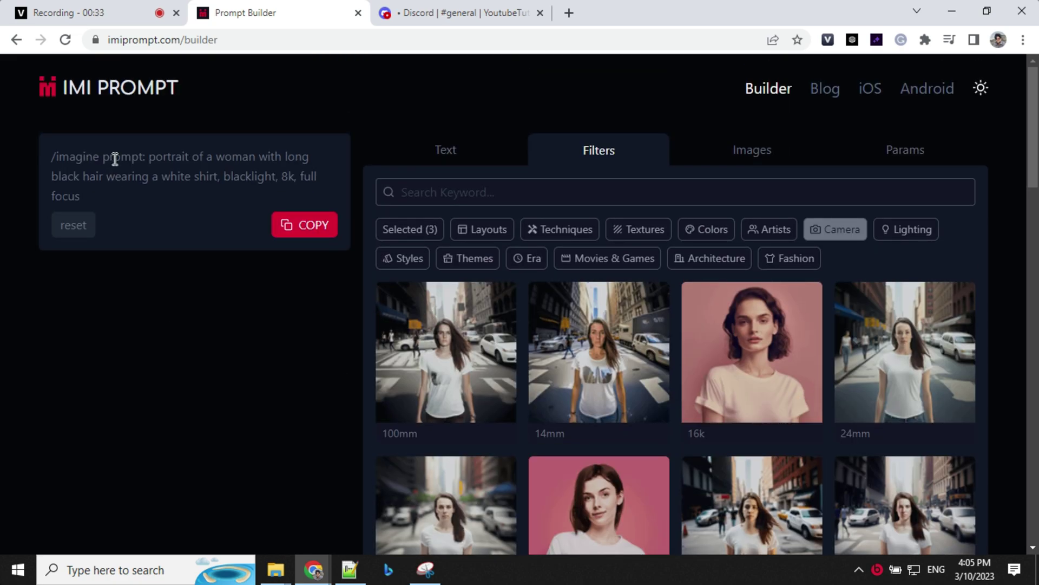
# Set the aspect ratio to 3:4, copy the prompt, and switch to Discord.
pyautogui.click(923, 151)
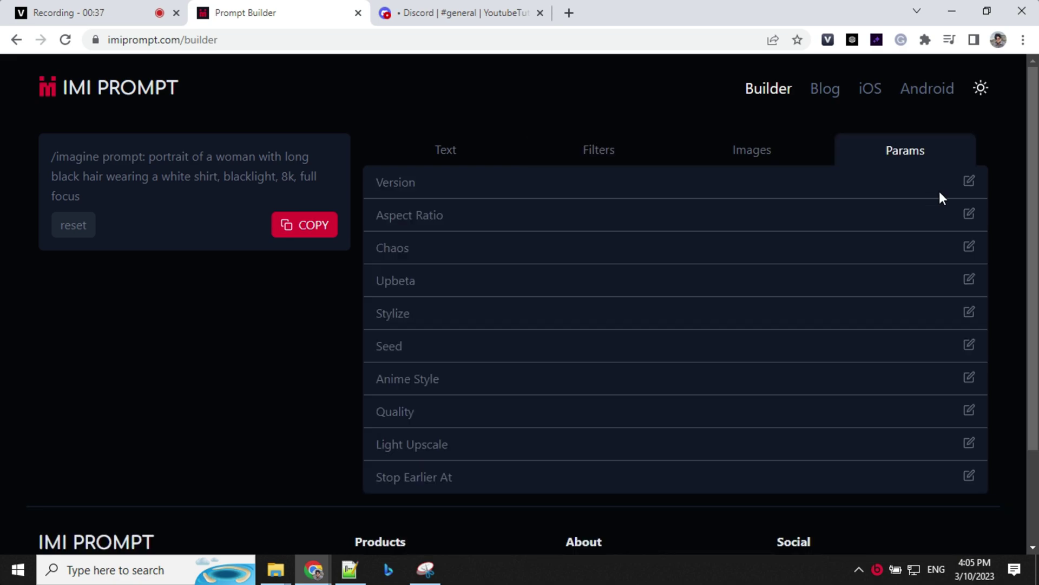
pyautogui.click(970, 216)
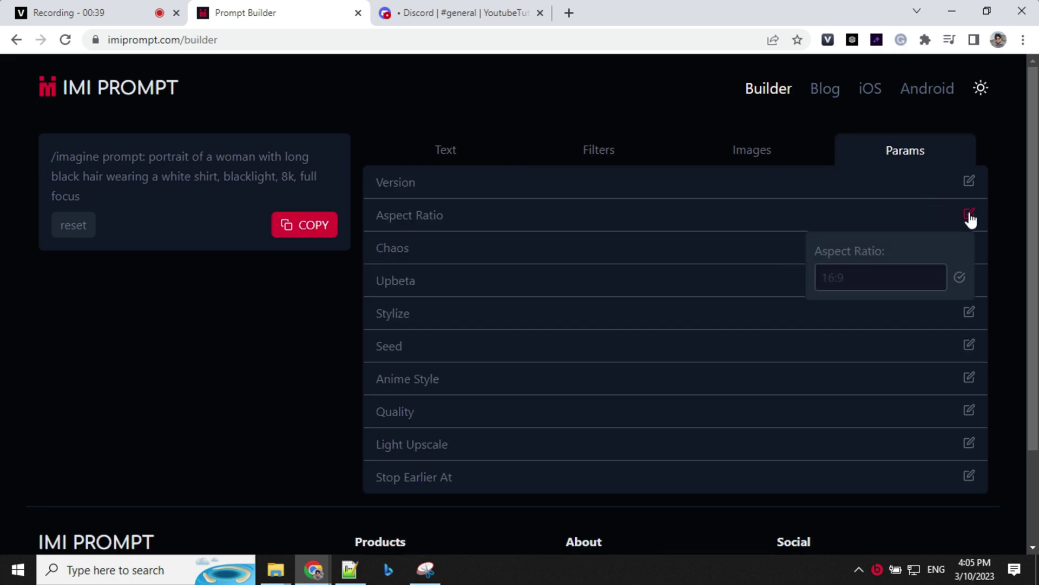
pyautogui.click(834, 279)
pyautogui.write('3:4')
pyautogui.click(959, 277)
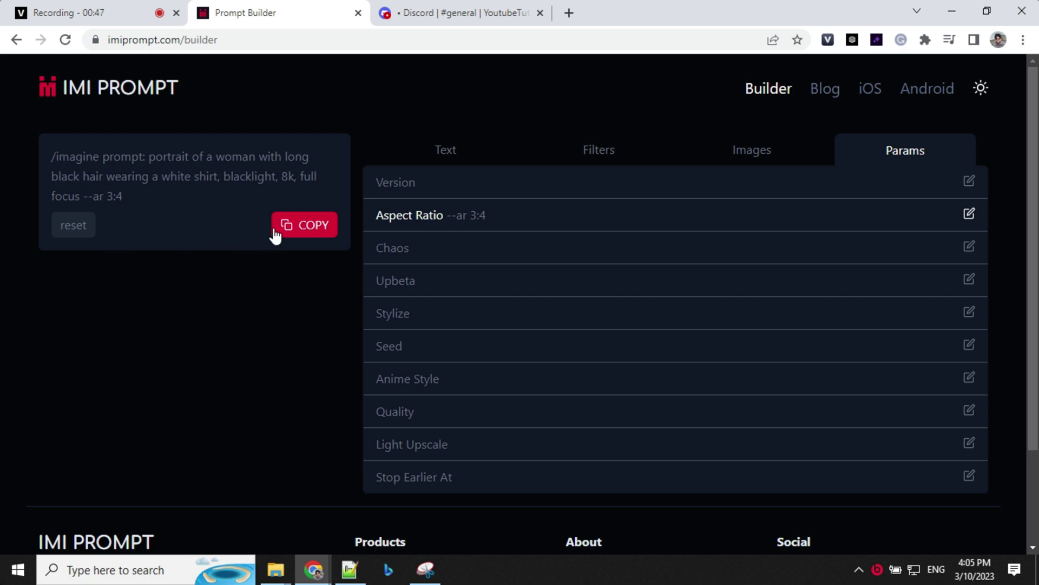
pyautogui.click(303, 225)
pyautogui.click(466, 7)
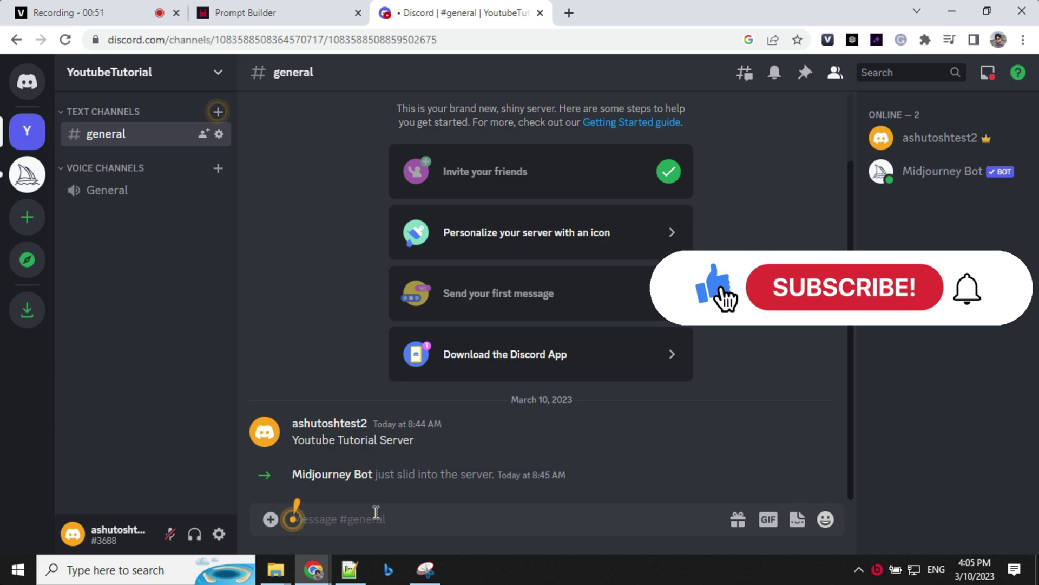
# Send the copied portrait prompt to Midjourney in #general and open the resulting grid full size.
pyautogui.hotkey('ctrl', 'v')
pyautogui.press('Return')
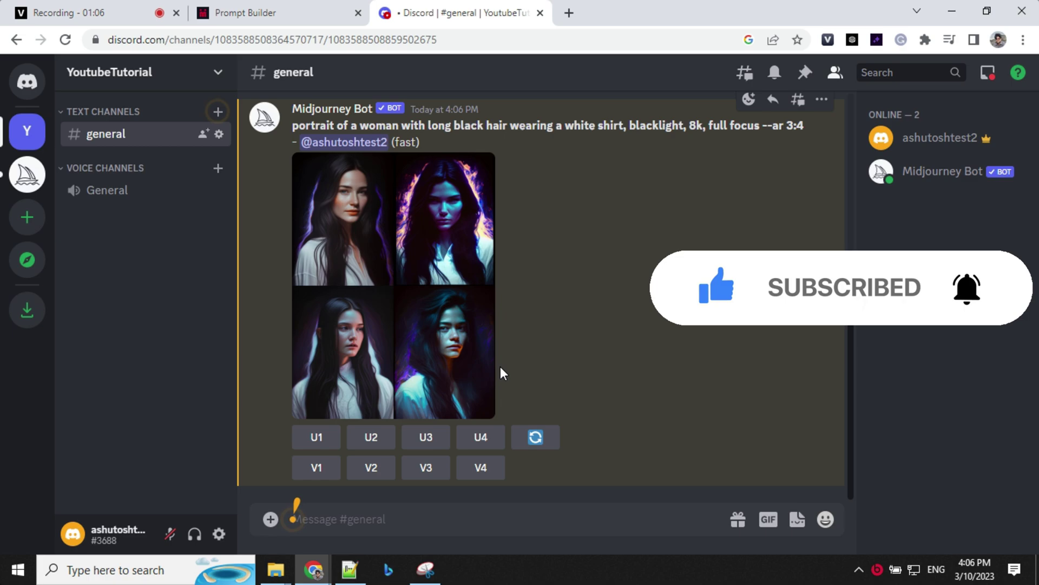
pyautogui.click(382, 275)
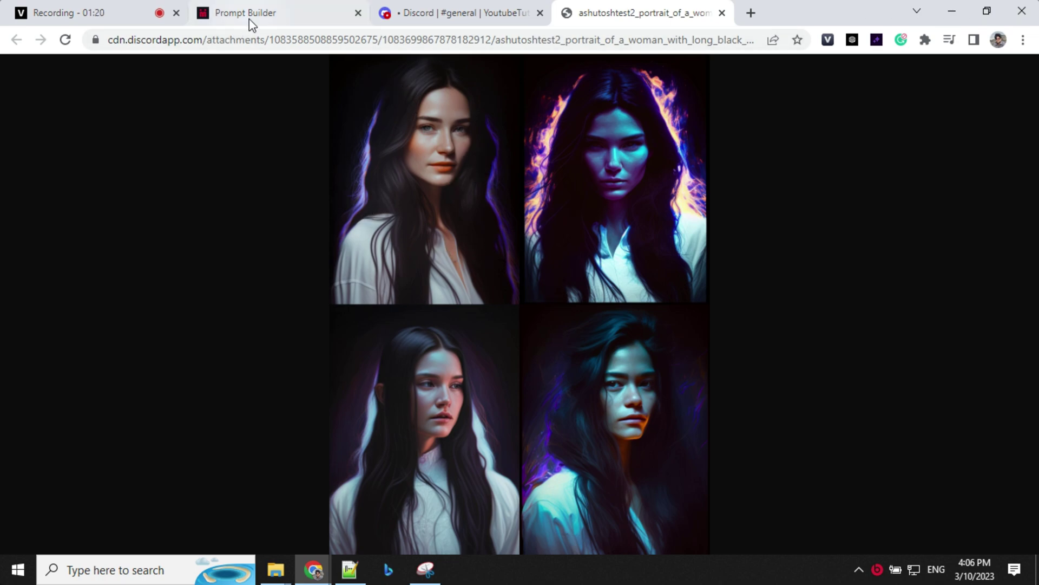
# Delete the 8k filter from the selected filters, then reset the prompt to bare '/imagine prompt:'.
pyautogui.moveTo(256, 17)
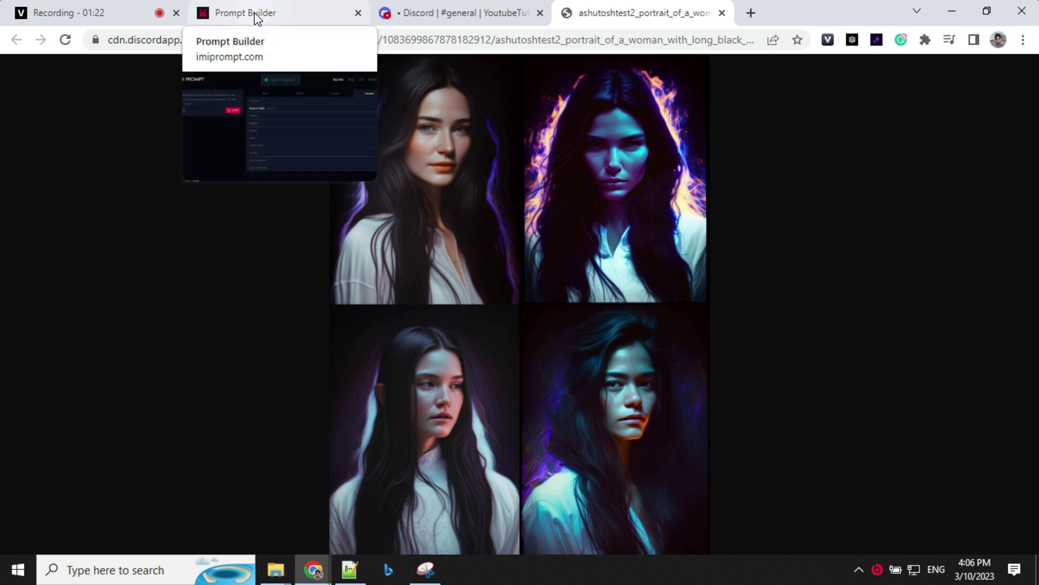
pyautogui.click(302, 9)
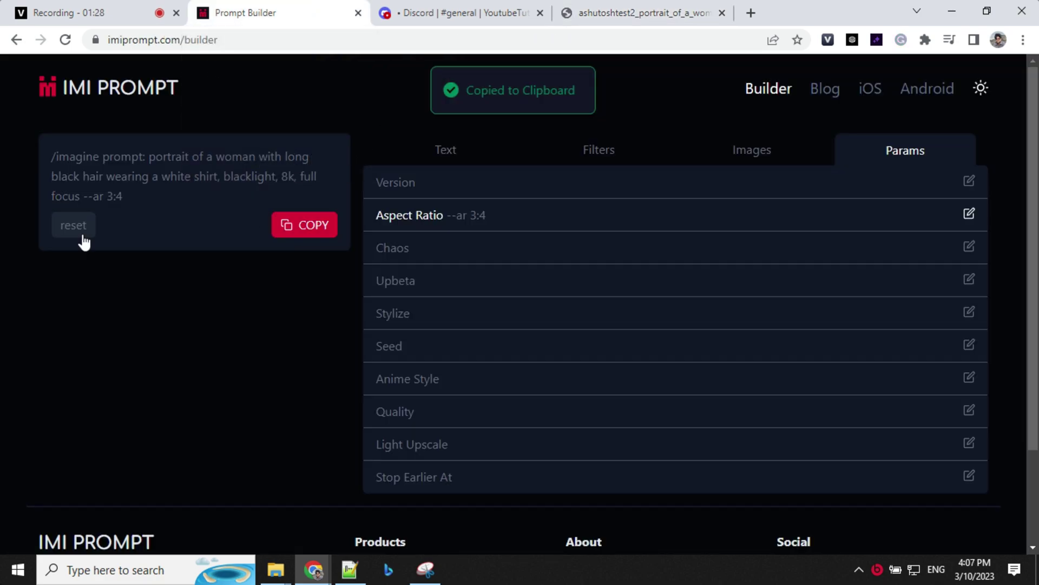
pyautogui.click(453, 156)
pyautogui.click(606, 158)
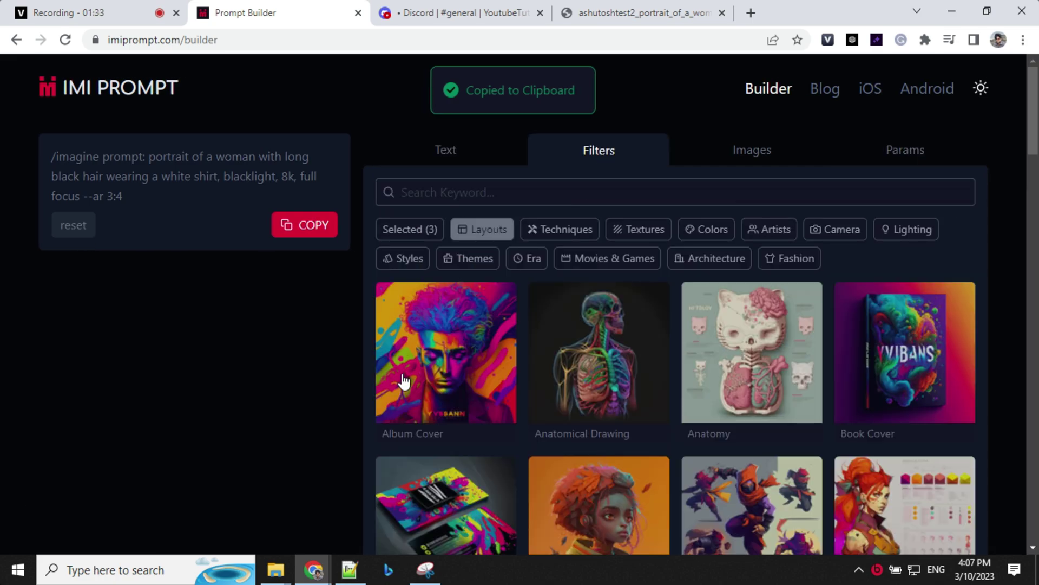
pyautogui.click(405, 233)
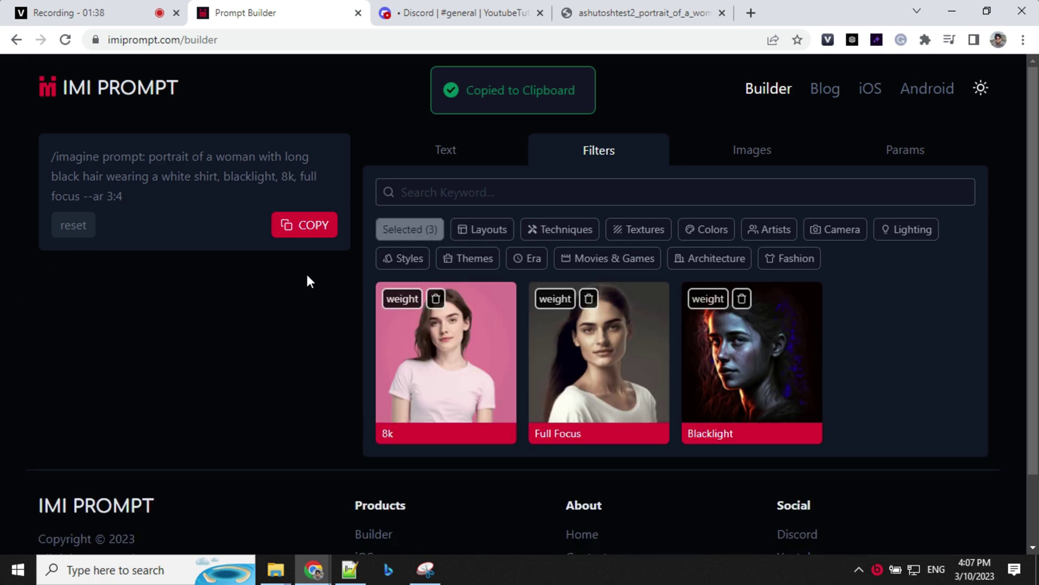
pyautogui.click(435, 298)
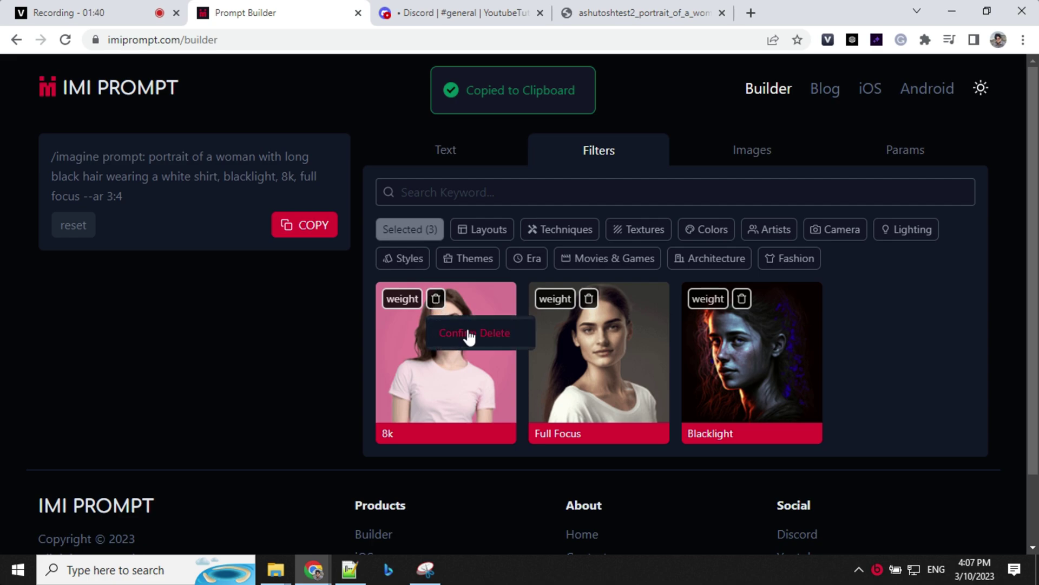
pyautogui.click(71, 234)
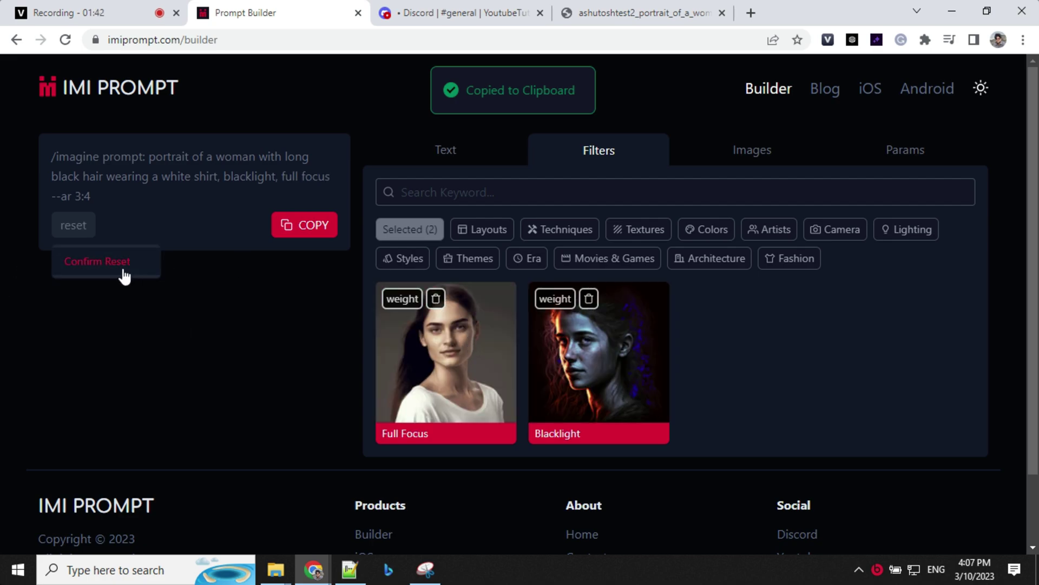
pyautogui.click(126, 263)
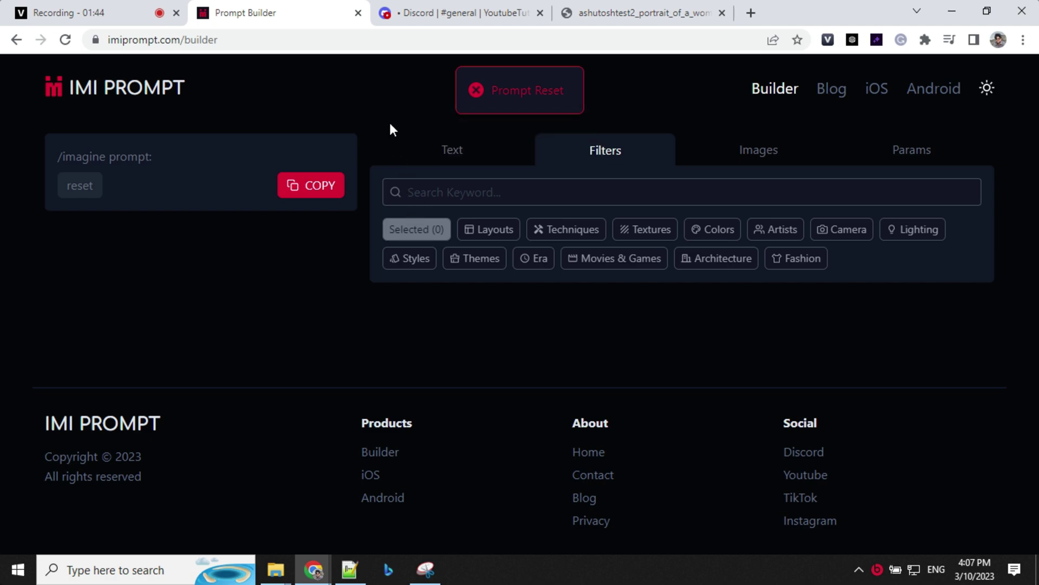
# Paste 'mustang car driving through busy street' into the prompt text field.
pyautogui.click(468, 157)
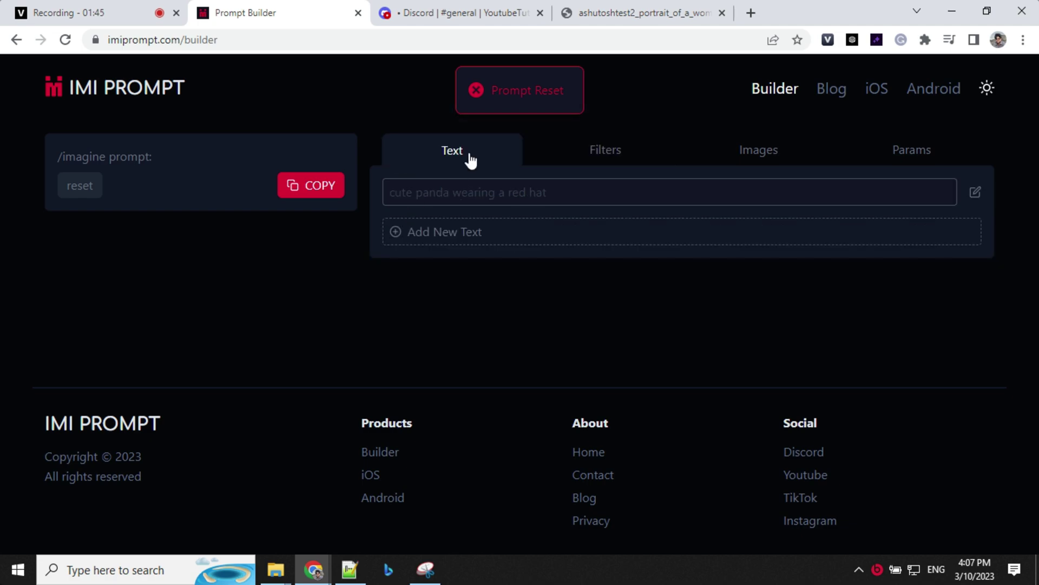
pyautogui.click(455, 195)
pyautogui.hotkey('ctrl', 'v')
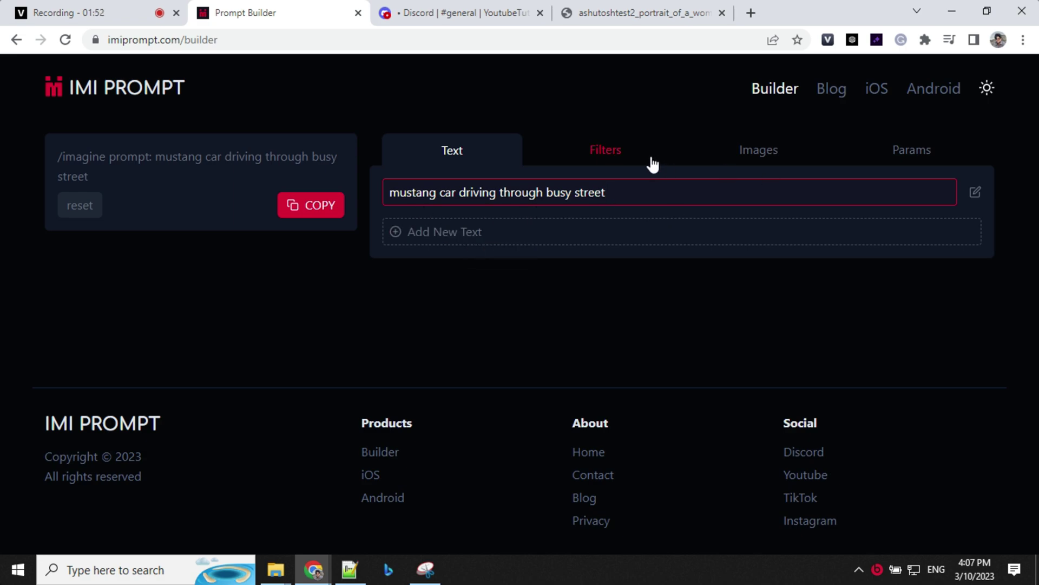
# Search the filters for 'vap', add Vaporwave, and clear the search.
pyautogui.click(605, 154)
pyautogui.write('v')
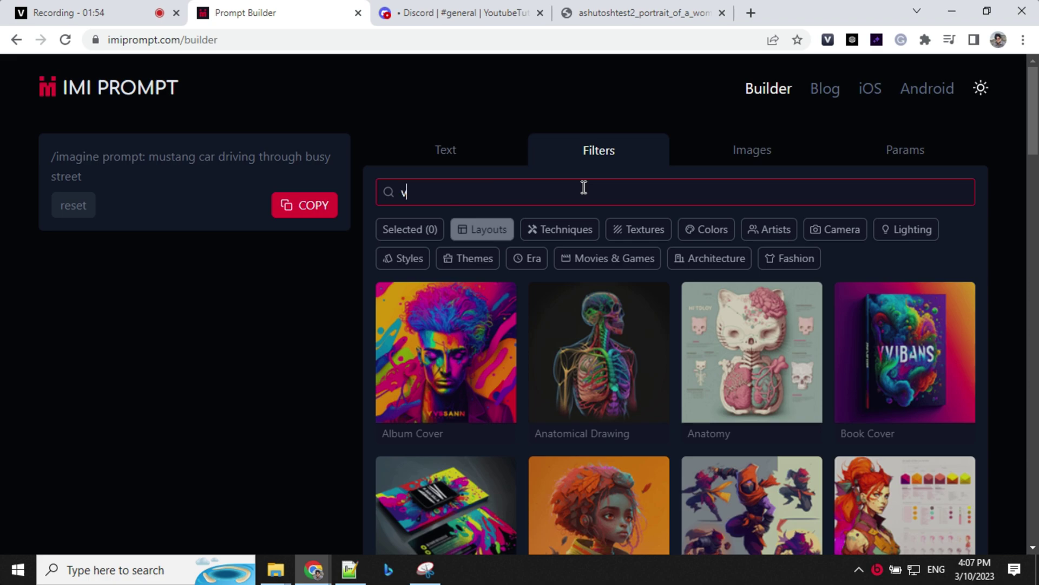
pyautogui.write('apu')
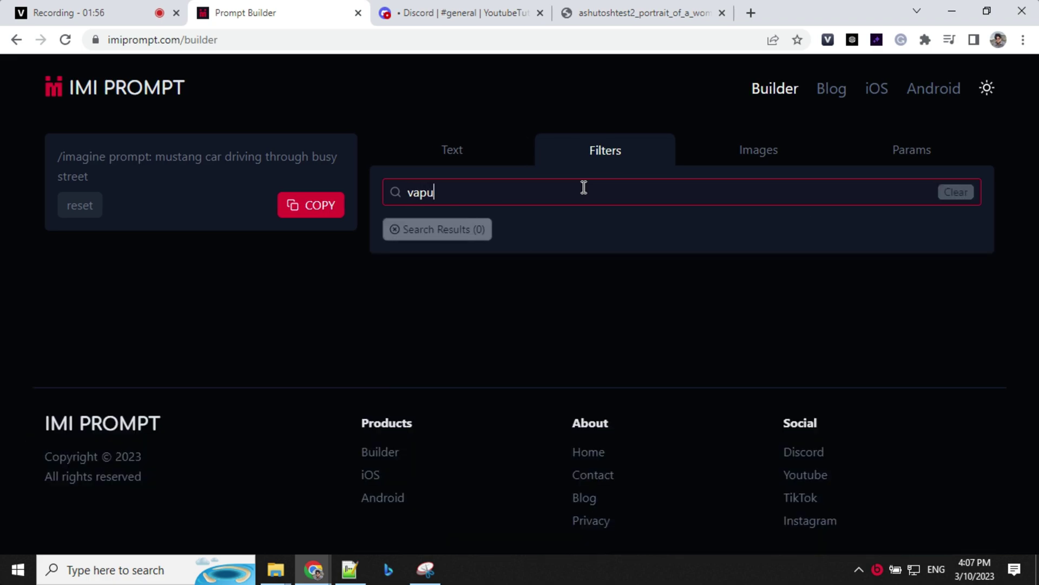
pyautogui.press('BackSpace')
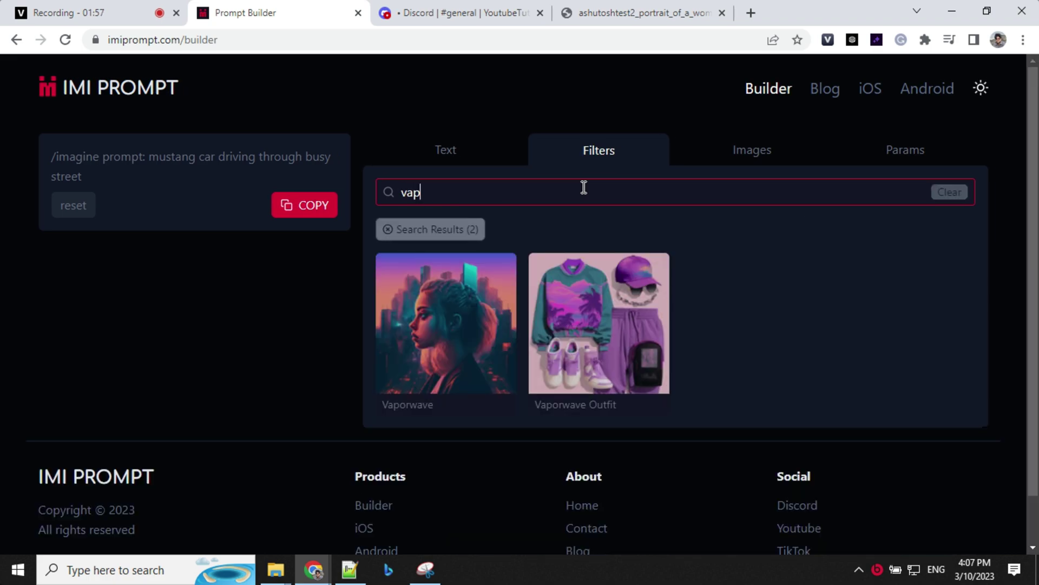
pyautogui.click(418, 338)
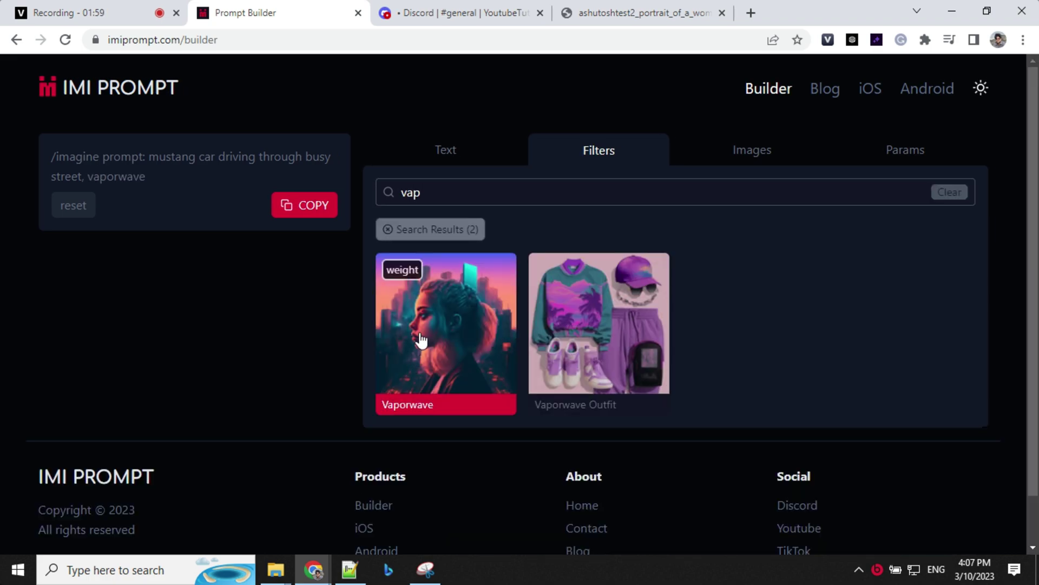
pyautogui.doubleClick(501, 186)
pyautogui.press('BackSpace')
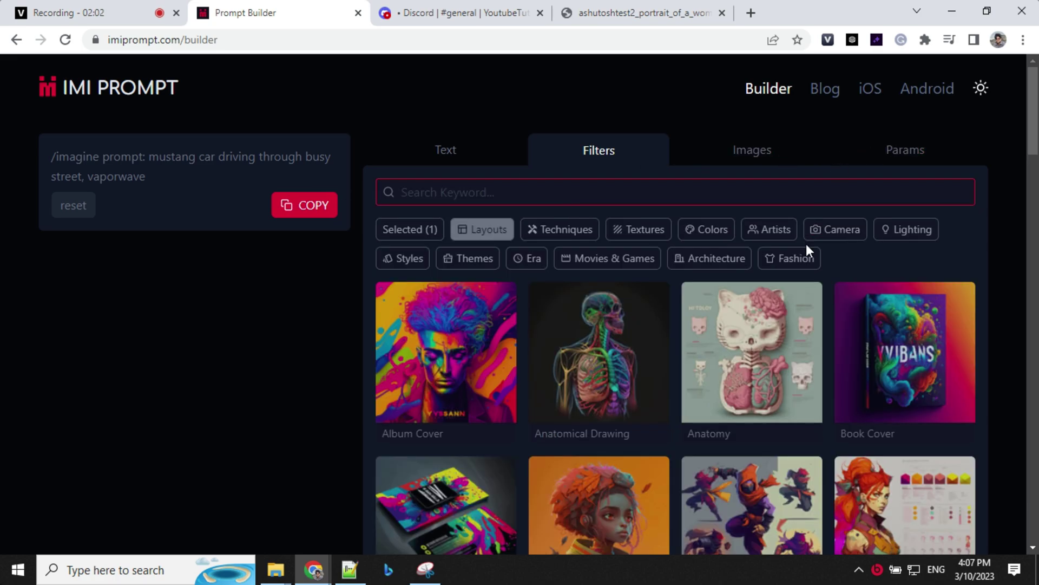
pyautogui.click(892, 238)
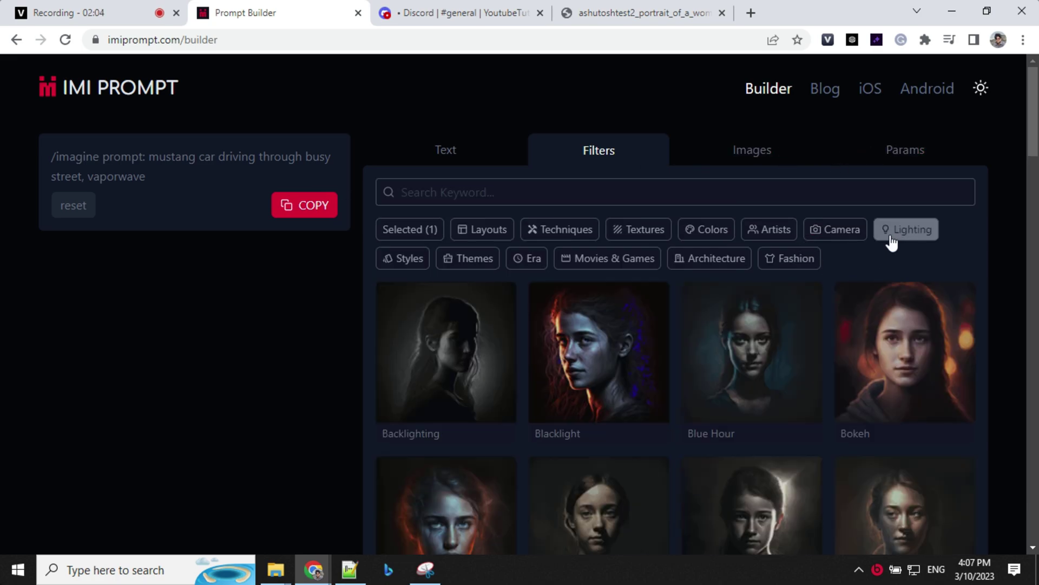
# Search 'long' and add Long Exposure with weight 2, giving 'long exposure::2'.
pyautogui.click(480, 194)
pyautogui.write('long')
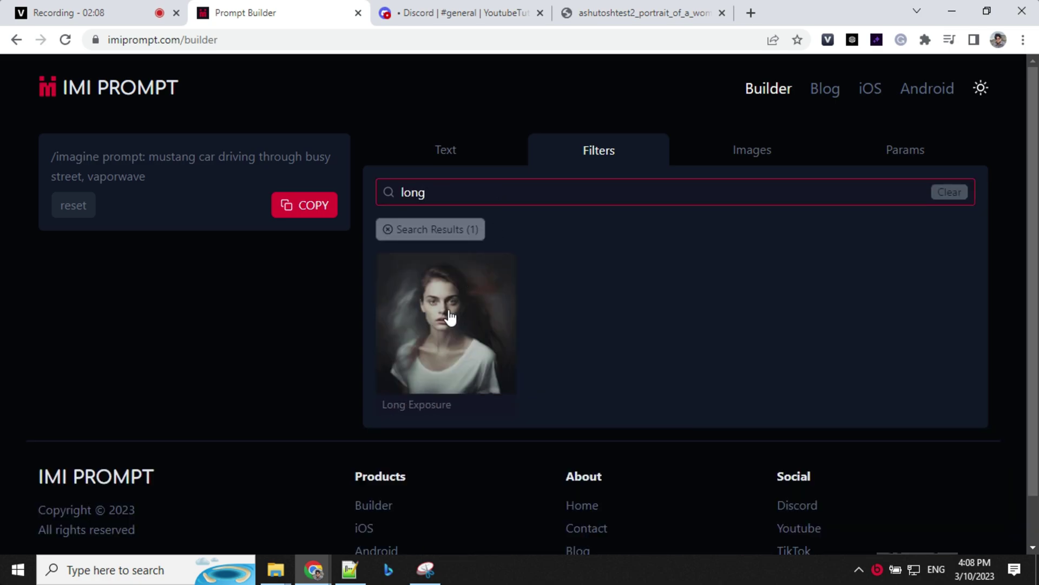
pyautogui.click(449, 316)
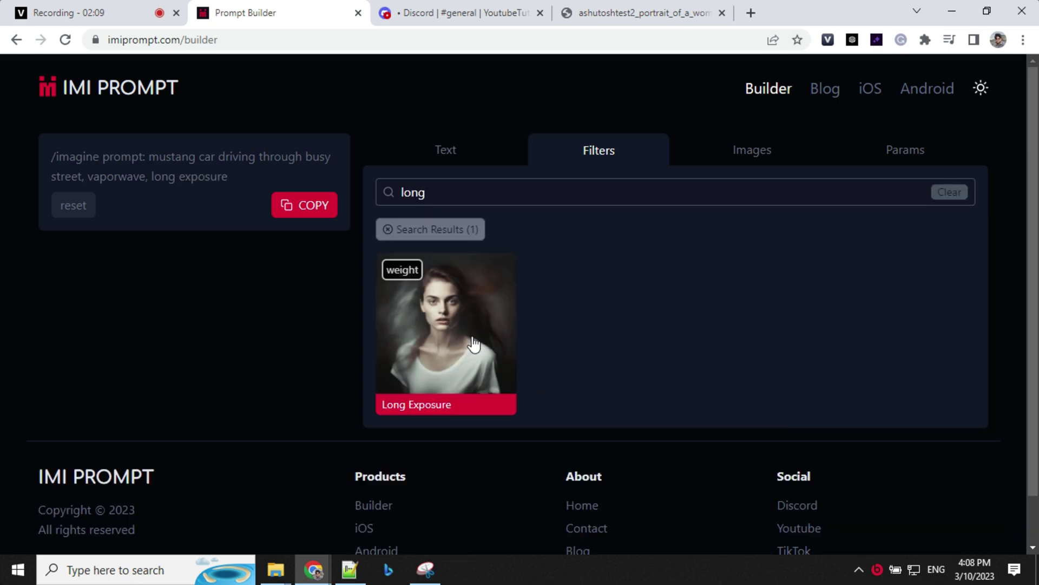
pyautogui.click(402, 278)
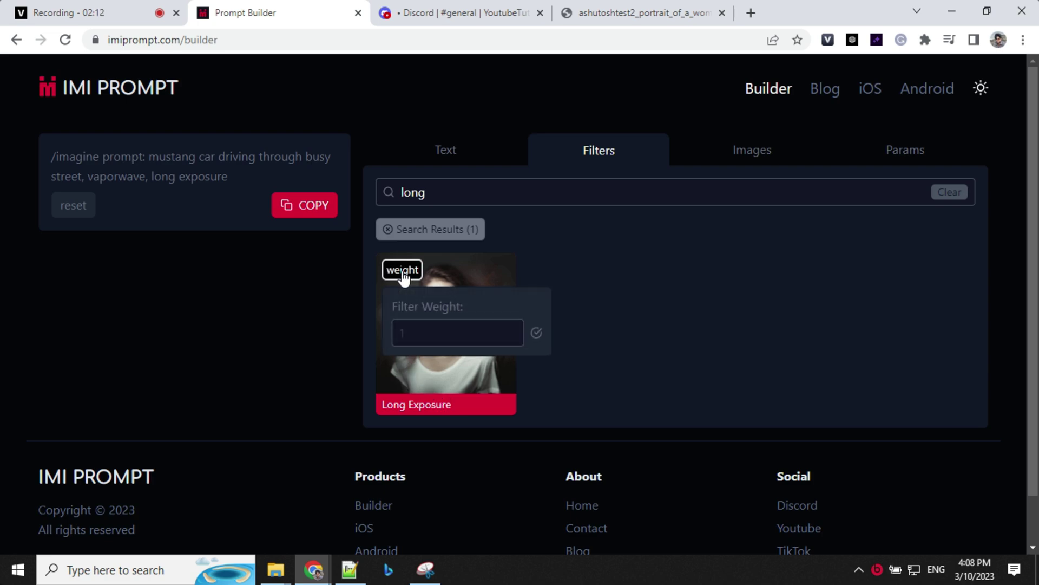
pyautogui.click(428, 331)
pyautogui.click(536, 332)
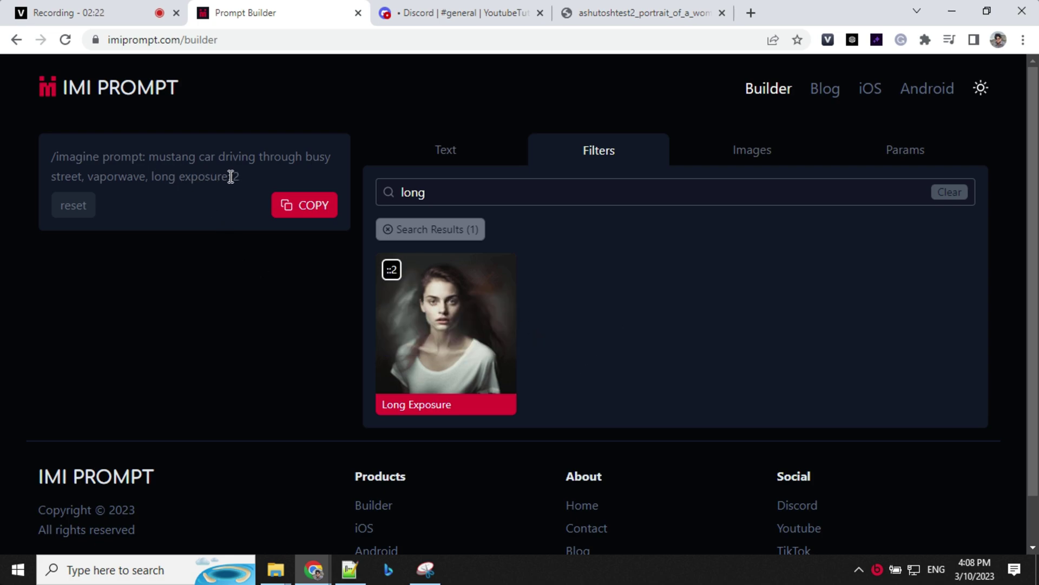
# Copy the mustang prompt, run it with /imagine in Discord, and open the result grid.
pyautogui.click(309, 205)
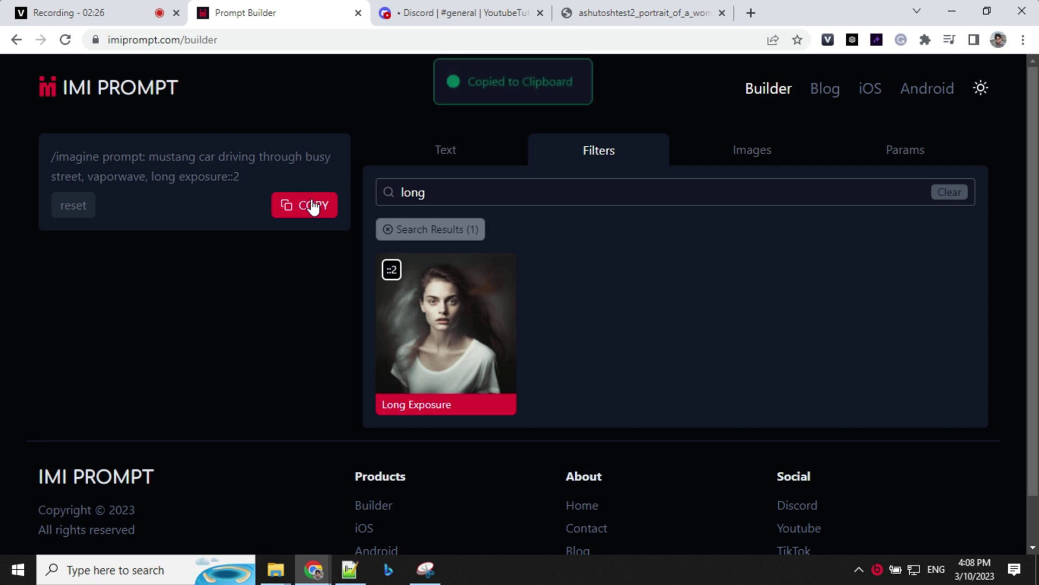
pyautogui.click(476, 12)
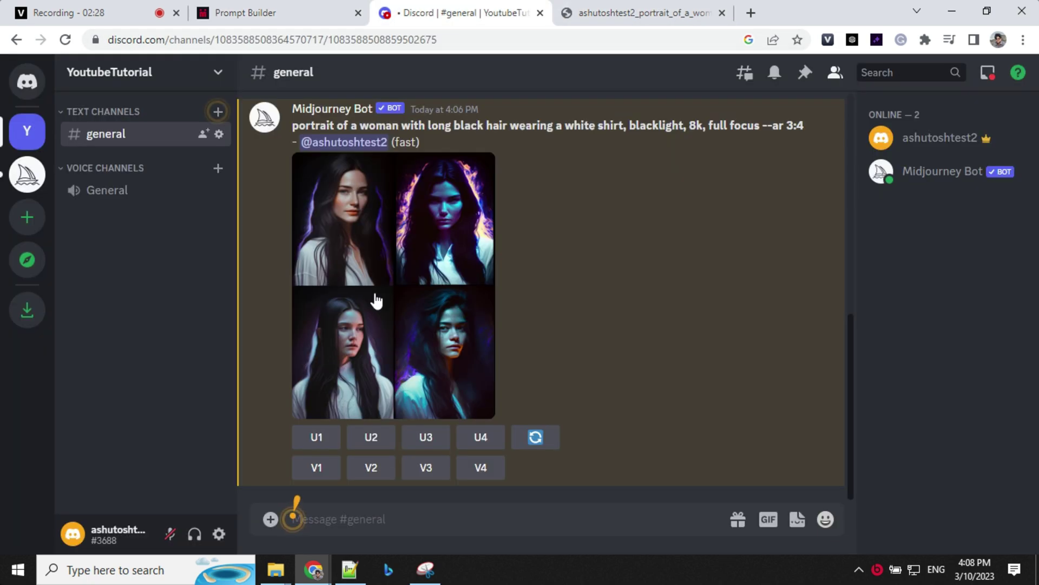
pyautogui.write('/')
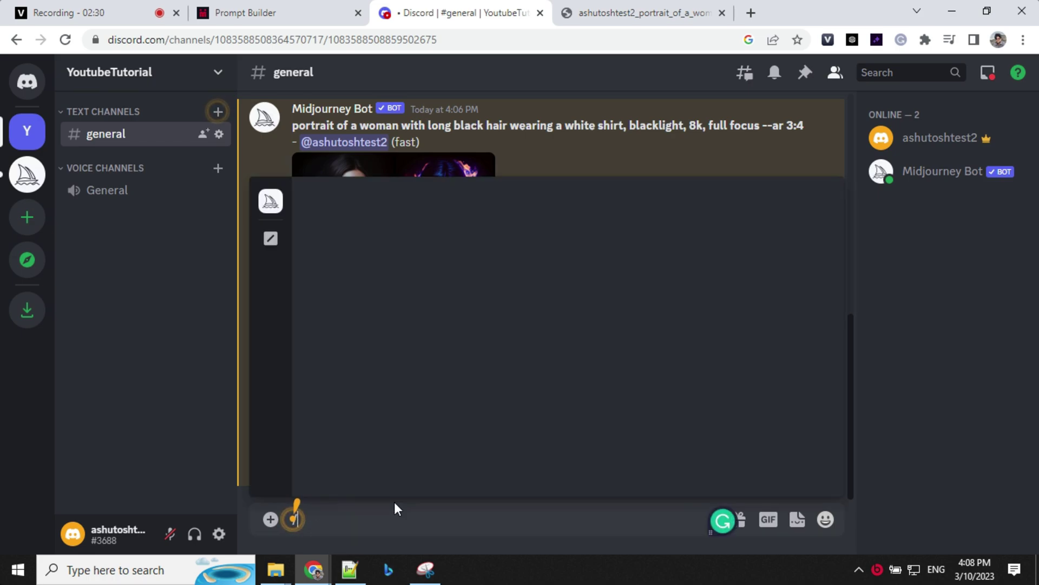
pyautogui.press('BackSpace')
pyautogui.hotkey('ctrl', 'v')
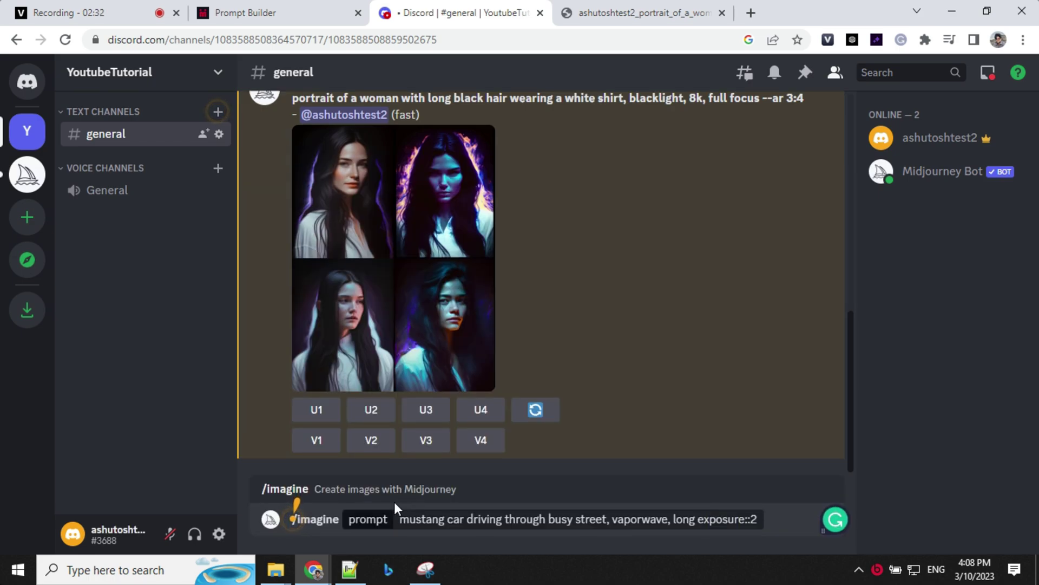
pyautogui.press('Return')
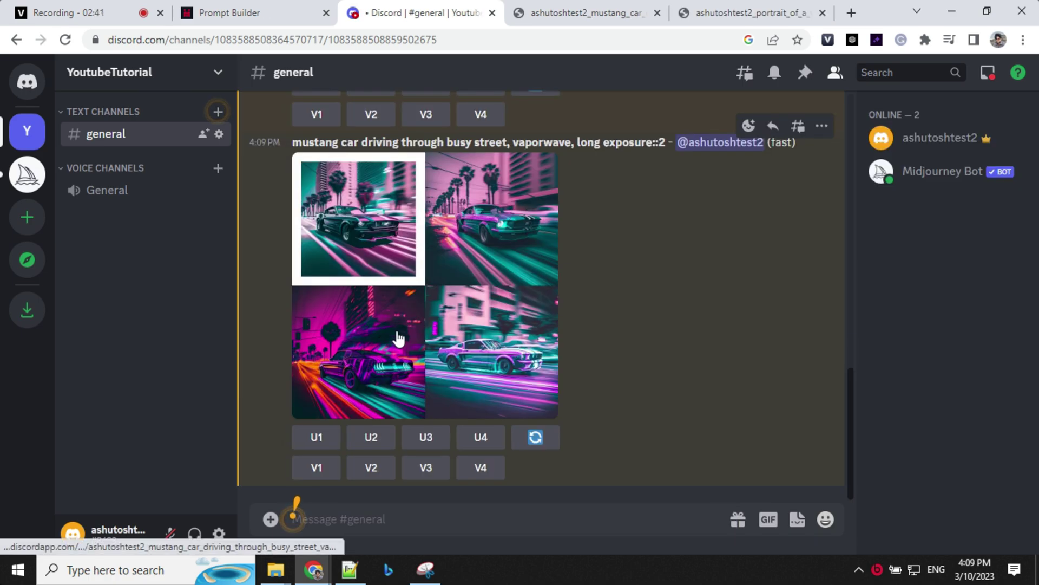
pyautogui.click(571, 13)
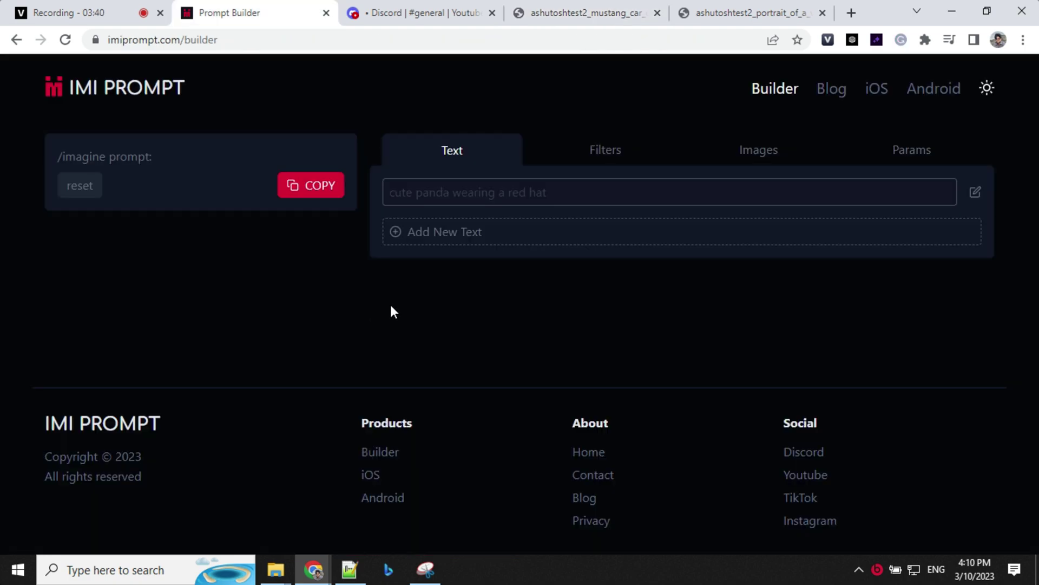
# Build the prompt 'a woman in a red jacket and scarf, apex legends' and copy it.
pyautogui.hotkey('ctrl', 'v')
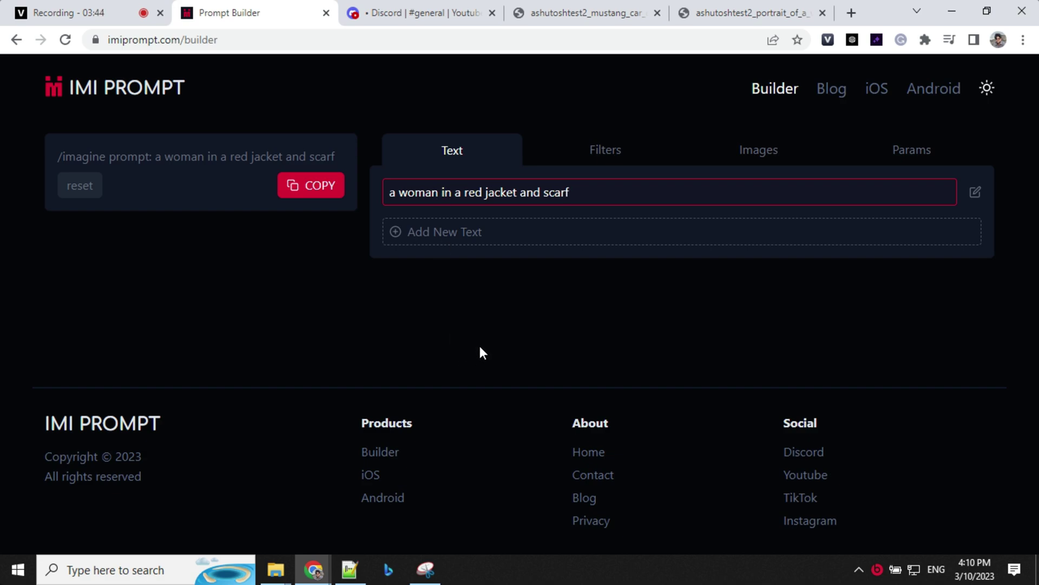
pyautogui.click(622, 155)
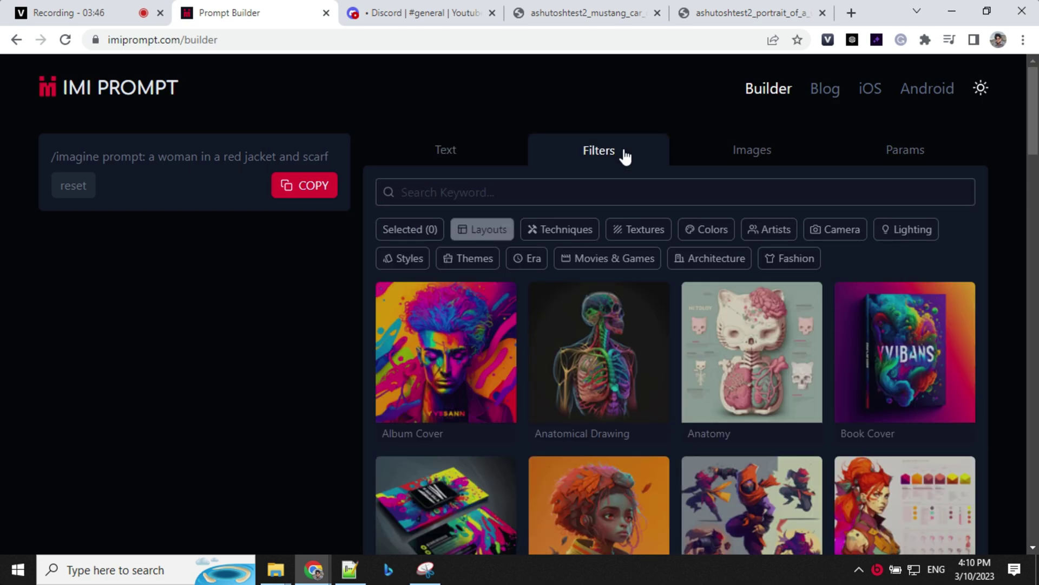
pyautogui.click(628, 267)
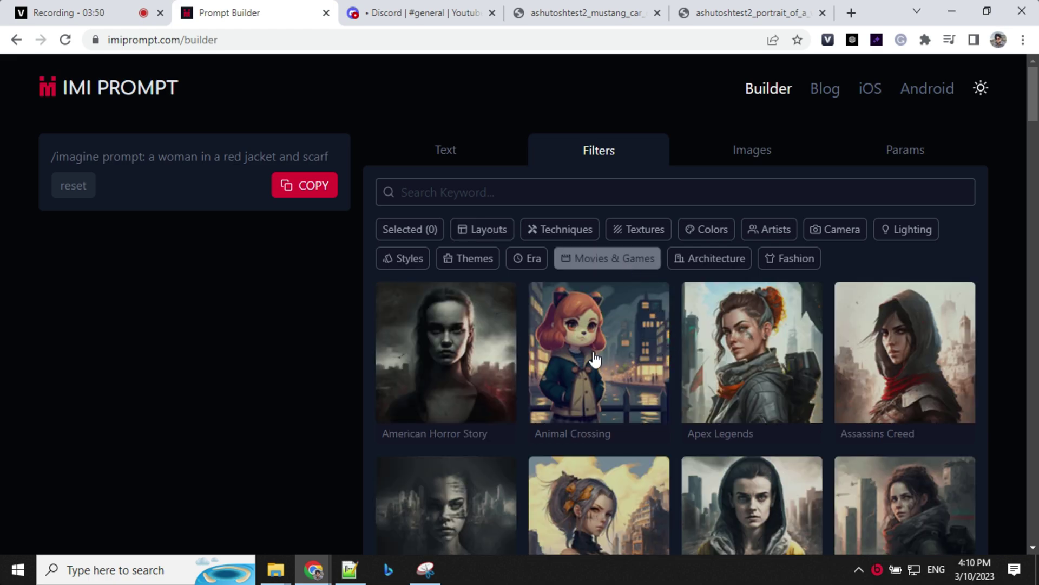
pyautogui.click(767, 361)
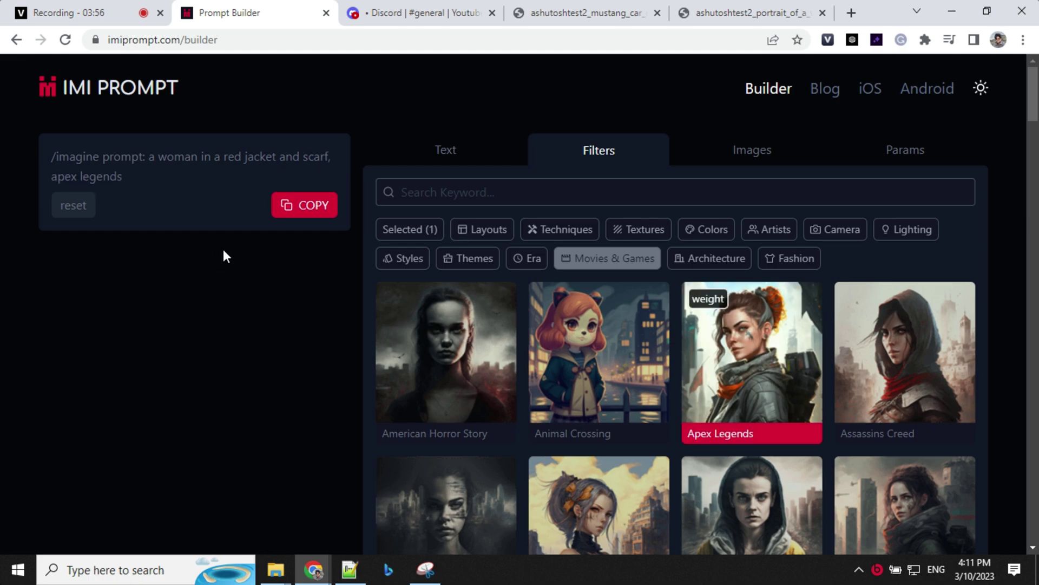
pyautogui.click(306, 209)
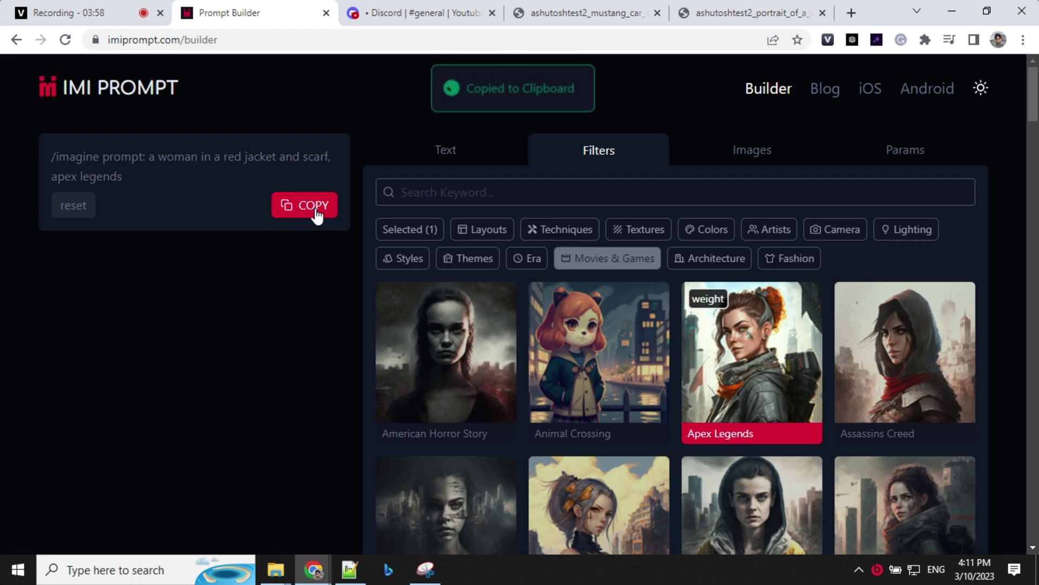
# Send the red-jacket Apex Legends prompt to Midjourney via /imagine in Discord.
pyautogui.click(427, 13)
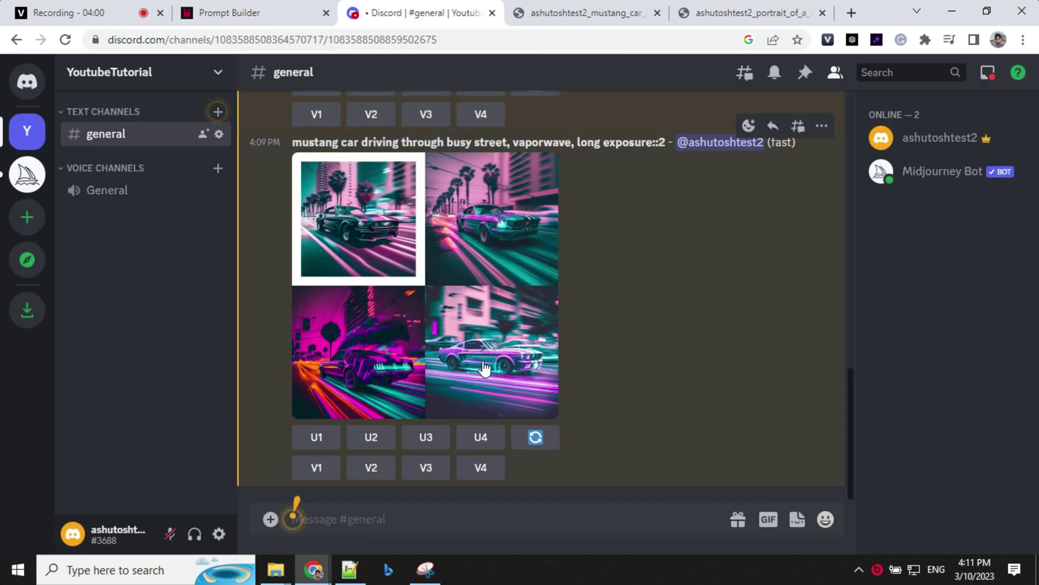
pyautogui.click(381, 509)
pyautogui.write('/i')
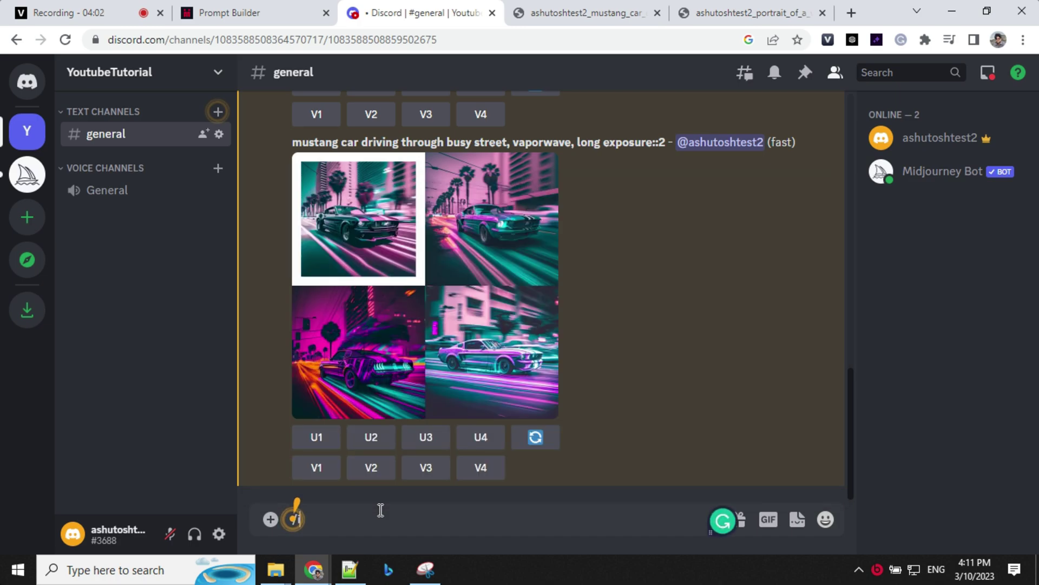
pyautogui.press('Return')
pyautogui.hotkey('ctrl', 'v')
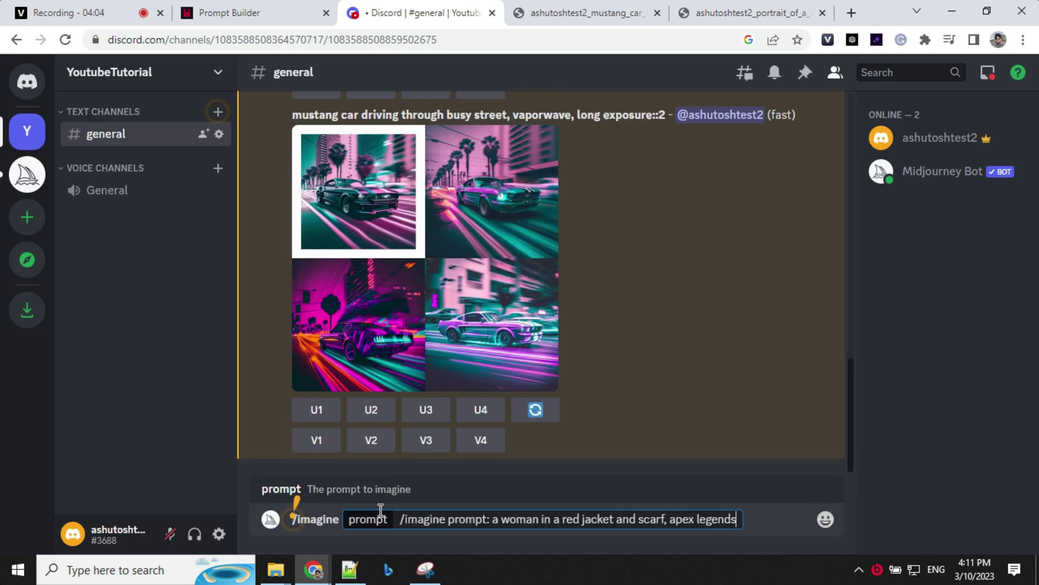
pyautogui.press('Return')
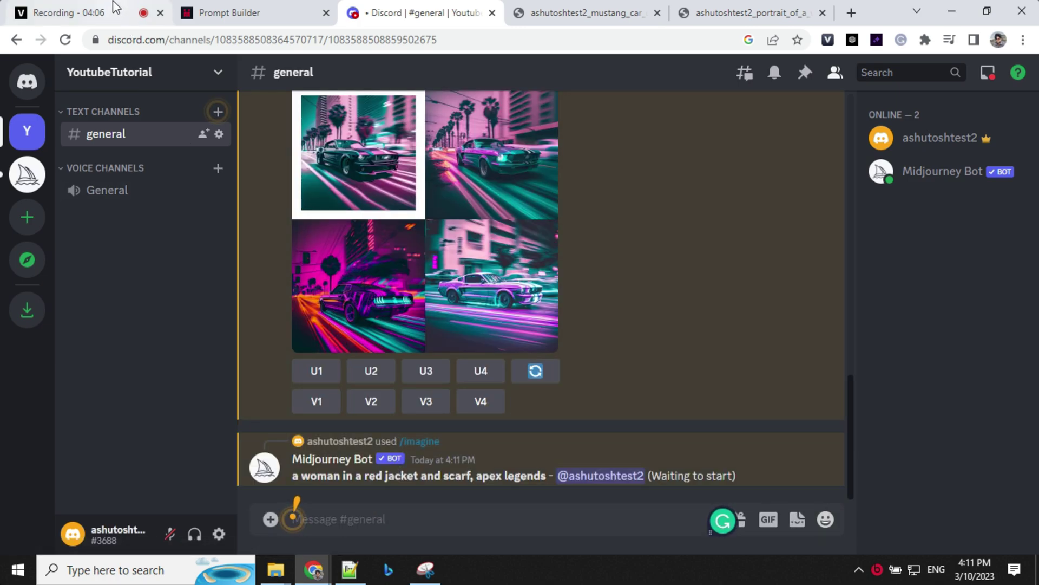
pyautogui.click(233, 13)
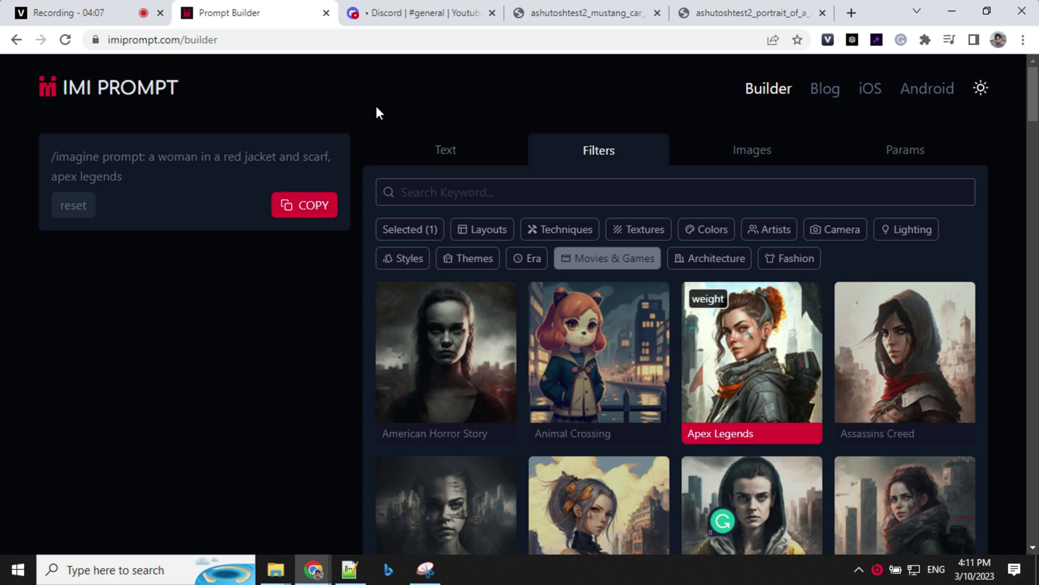
# Replace the Apex Legends style with Tekken from the Movies & Games grid.
pyautogui.click(748, 414)
pyautogui.scroll(-15, 747, 406)
pyautogui.scroll(-18, 757, 412)
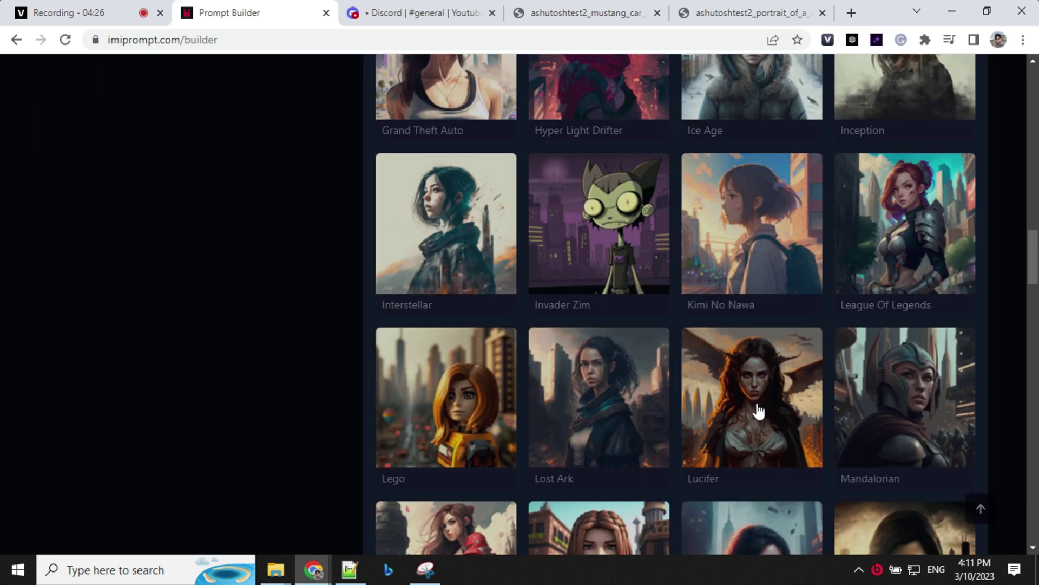
pyautogui.scroll(-12, 758, 411)
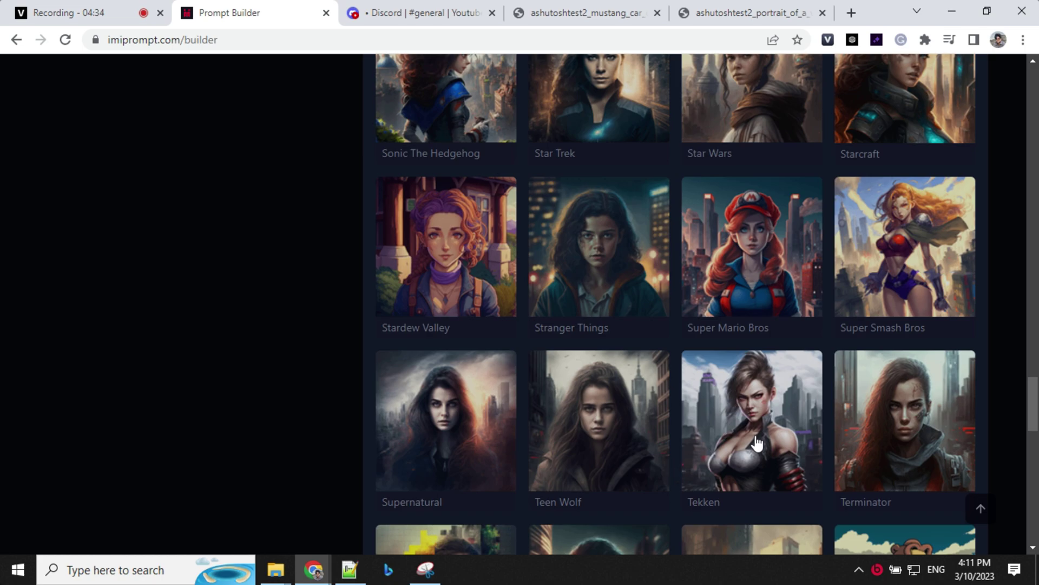
pyautogui.scroll(20, 303, 271)
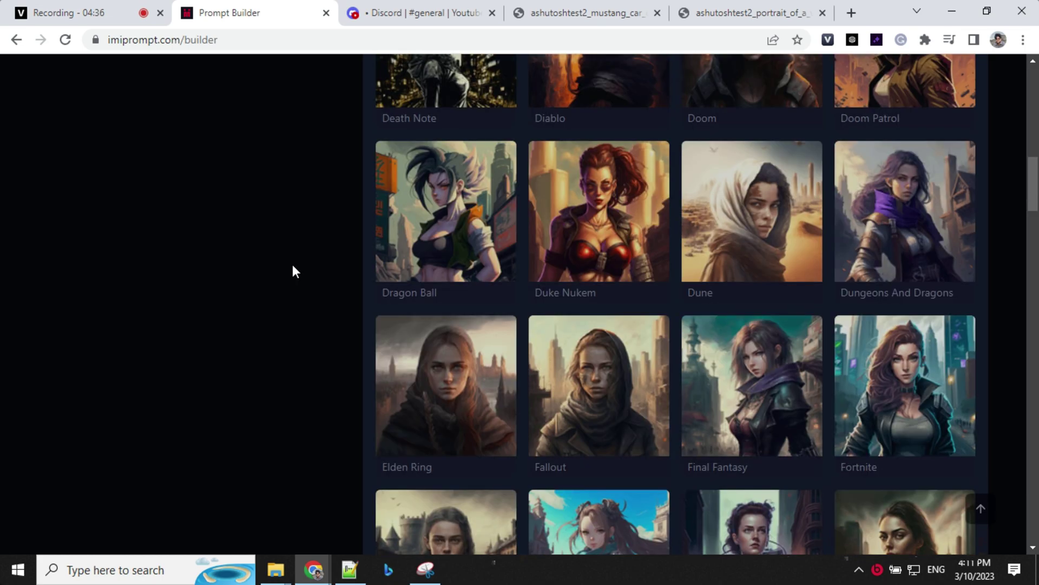
pyautogui.scroll(15, 292, 270)
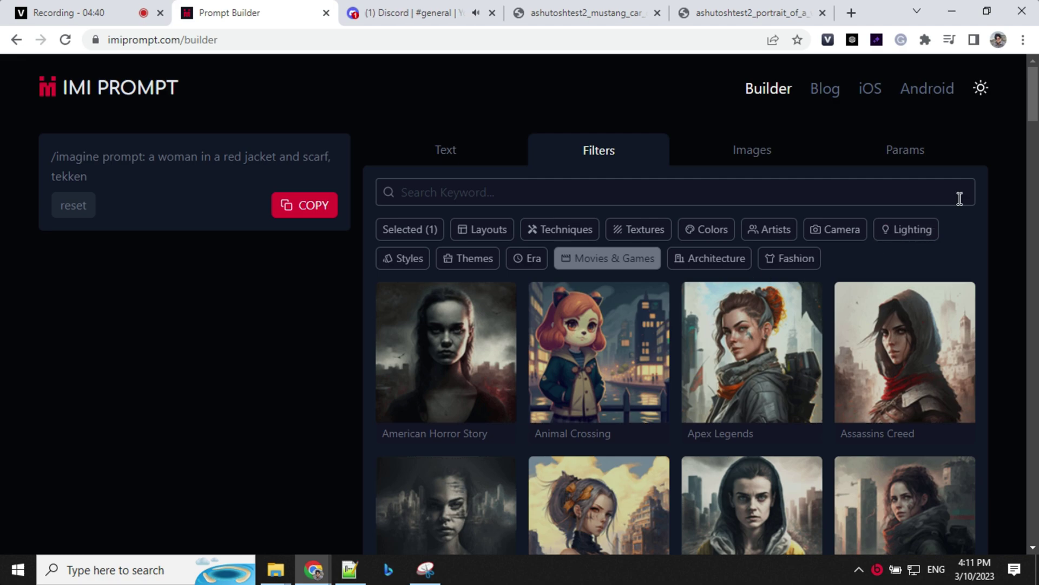
# Add a 3:4 aspect ratio (--ar 3:4) to the Tekken prompt and copy it.
pyautogui.click(906, 152)
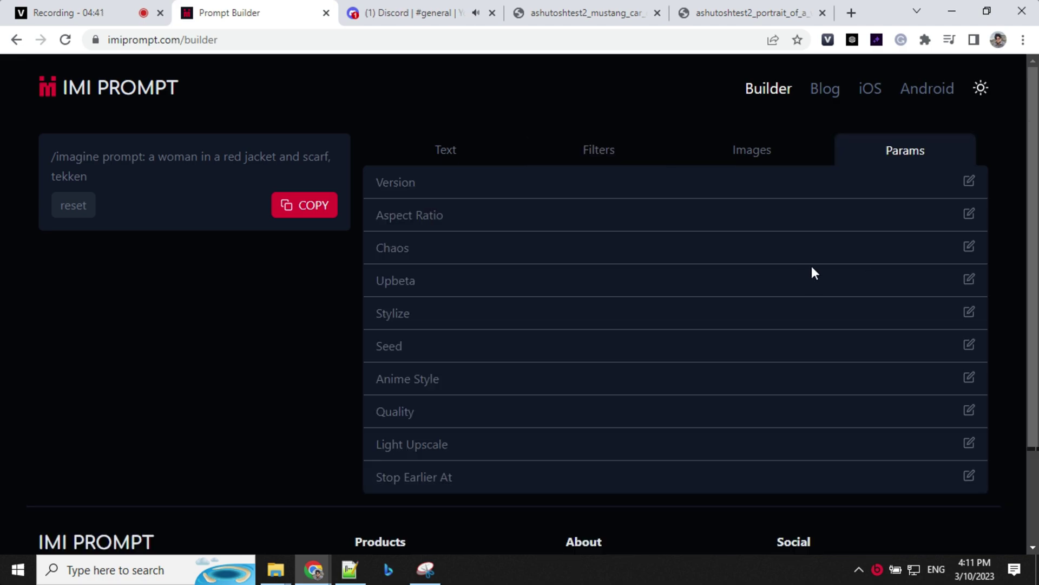
pyautogui.click(967, 216)
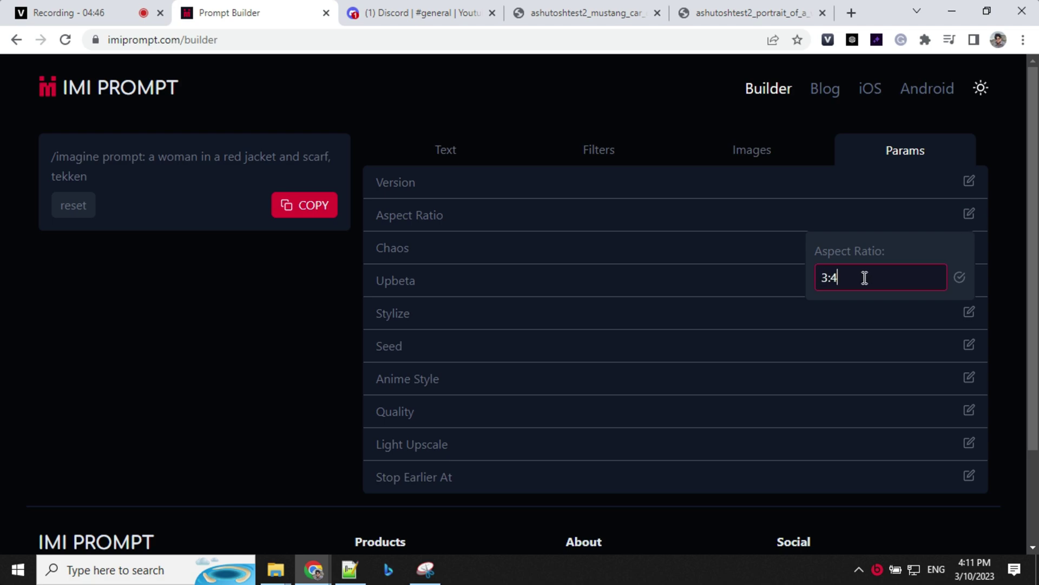
pyautogui.write('3:4')
pyautogui.click(960, 278)
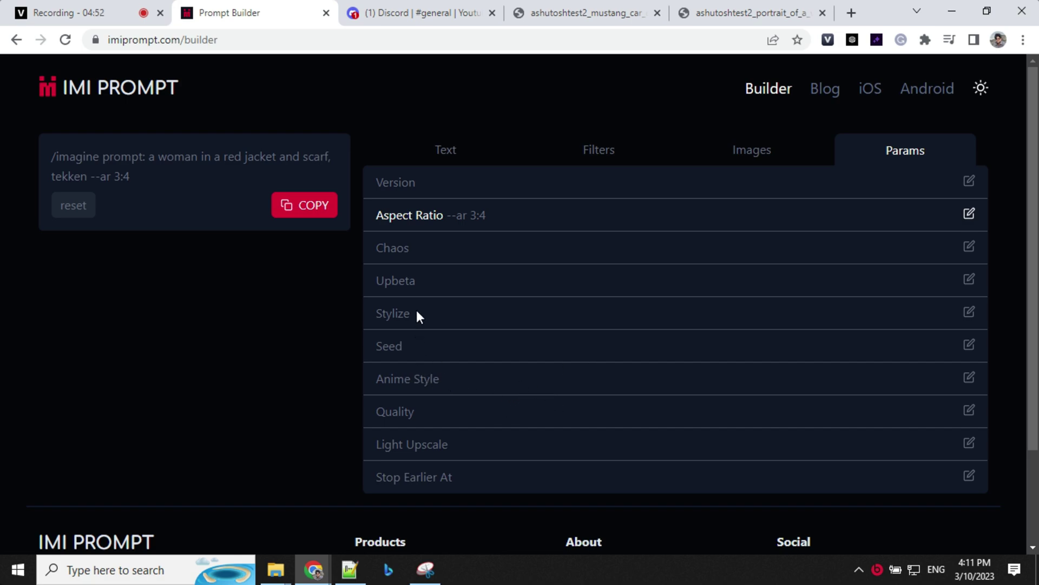
pyautogui.click(335, 205)
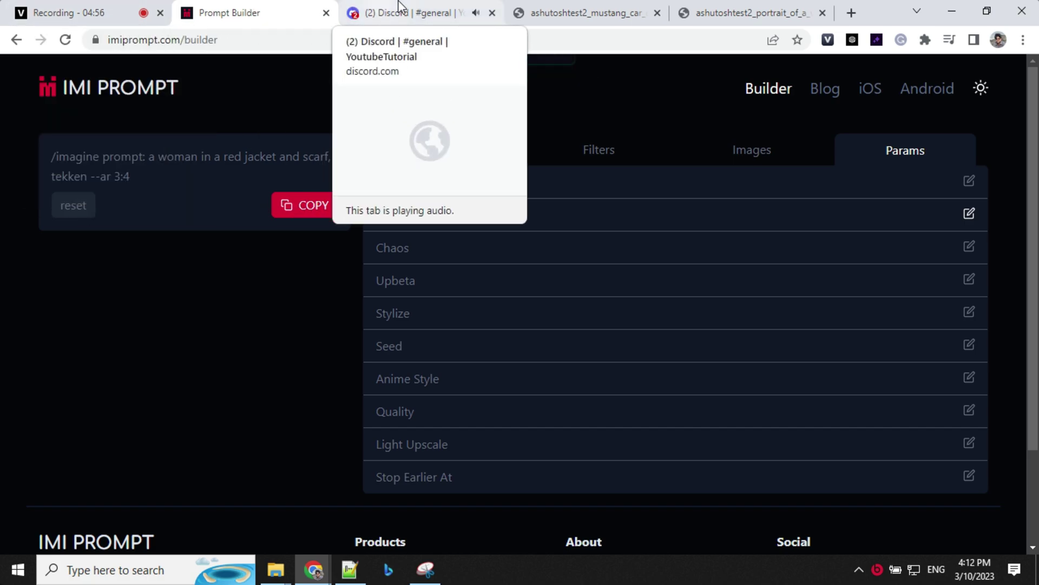
# Send the Tekken --ar 3:4 prompt to Midjourney via /imagine.
pyautogui.click(411, 13)
pyautogui.click(395, 515)
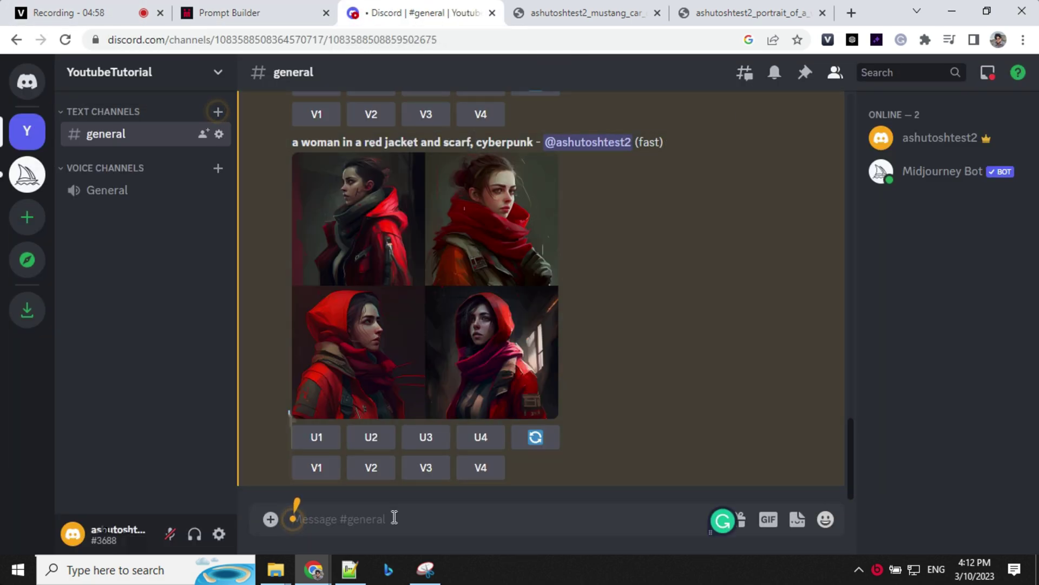
pyautogui.write('/i')
pyautogui.press('Tab')
pyautogui.hotkey('ctrl', 'v')
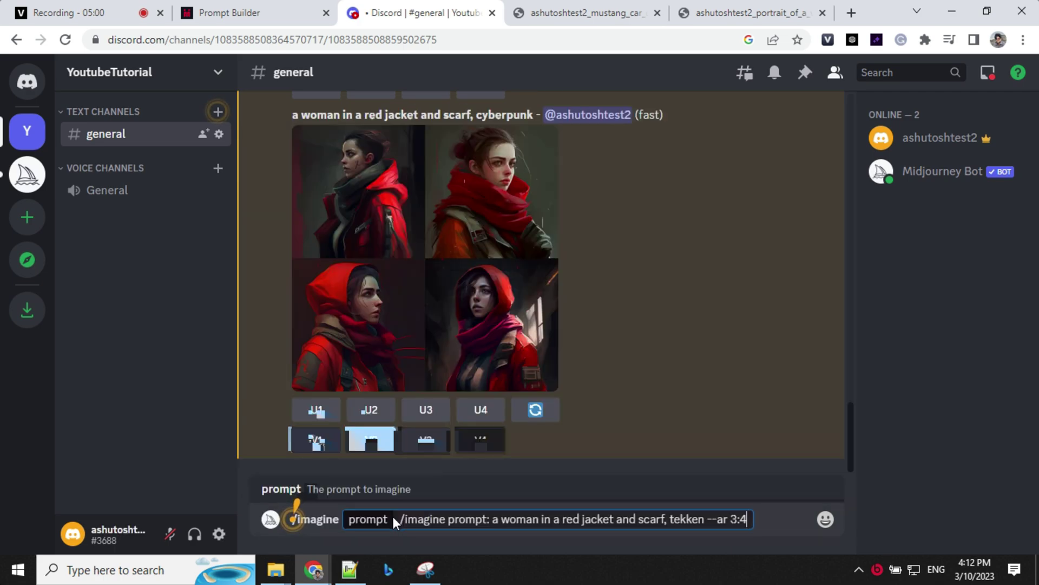
pyautogui.press('Return')
# View the finished Apex Legends image grid enlarged, then close the preview.
pyautogui.scroll(10, 399, 382)
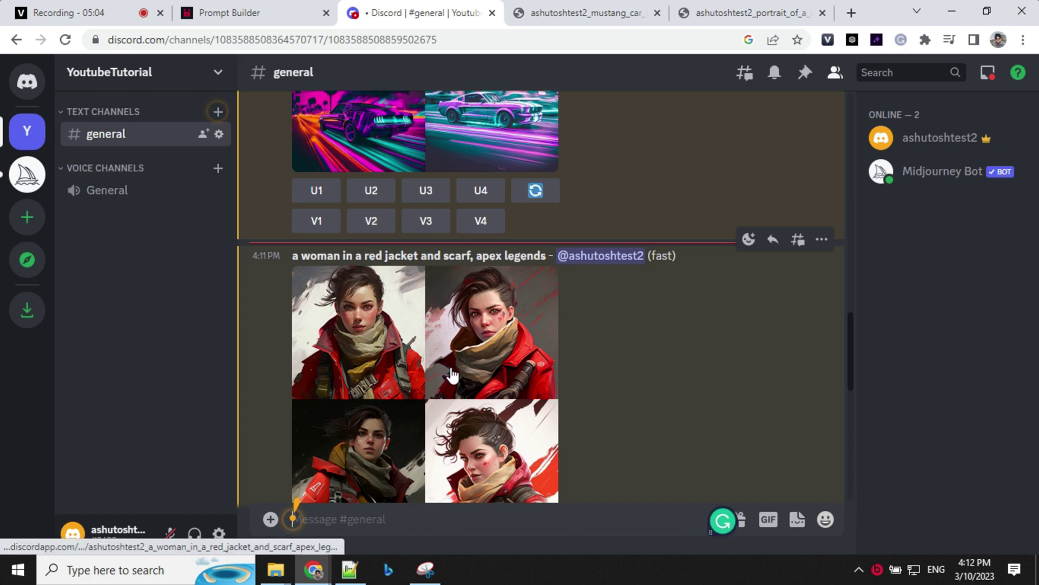
pyautogui.scroll(-2, 443, 373)
pyautogui.click(438, 325)
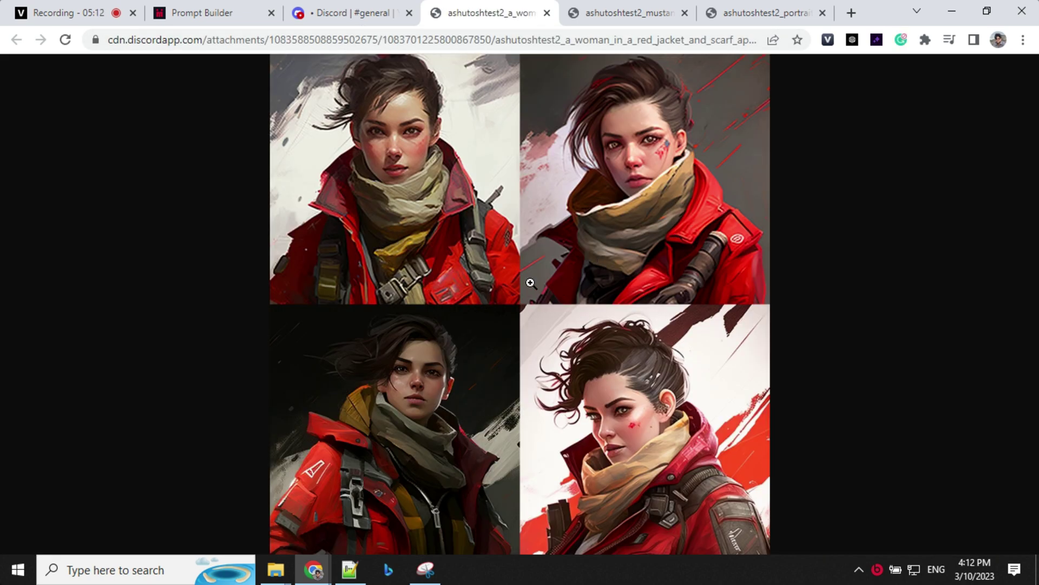
pyautogui.click(372, 15)
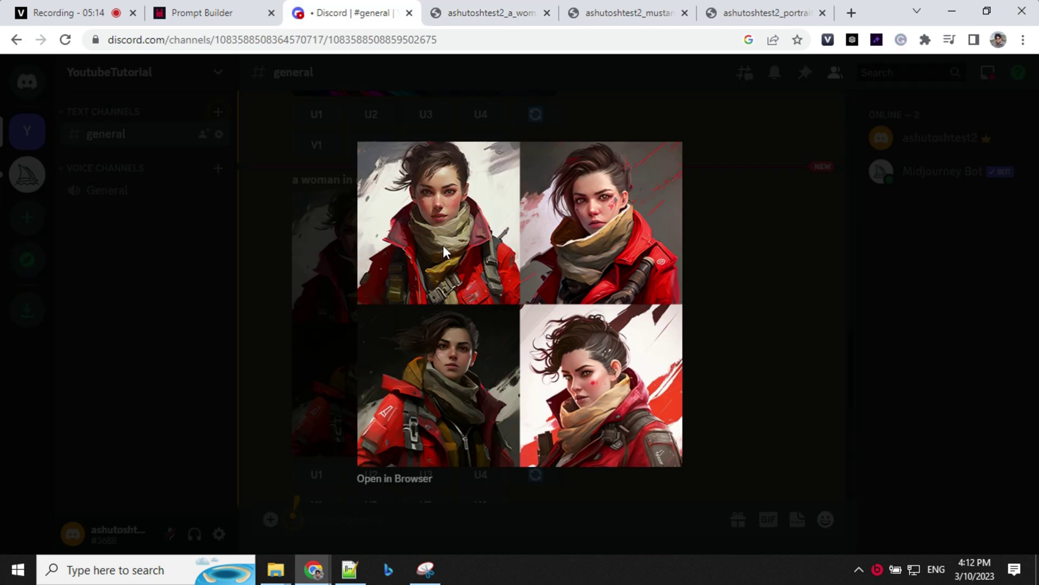
pyautogui.click(724, 287)
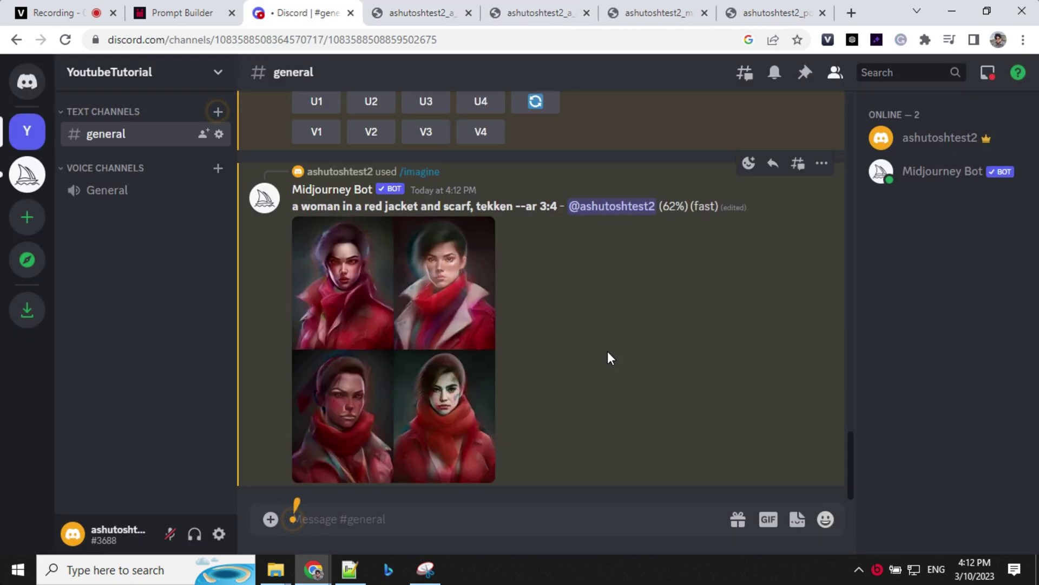